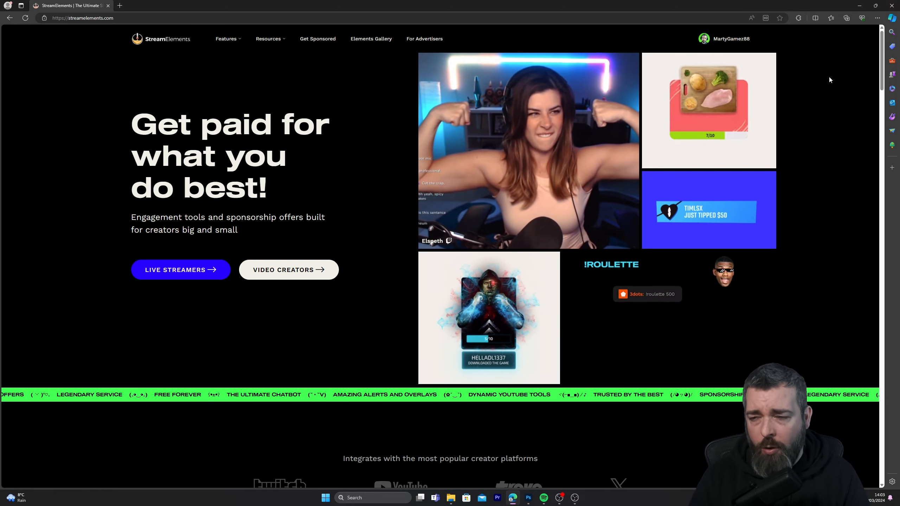
# Go to the dashboard's My Overlays page and create a new overlay at 1080p resolution
pyautogui.moveTo(748, 50)
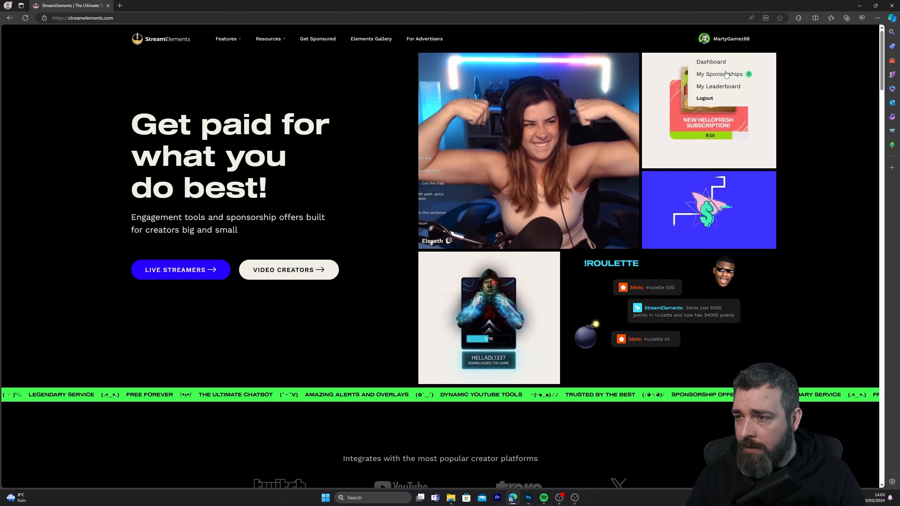
pyautogui.click(720, 62)
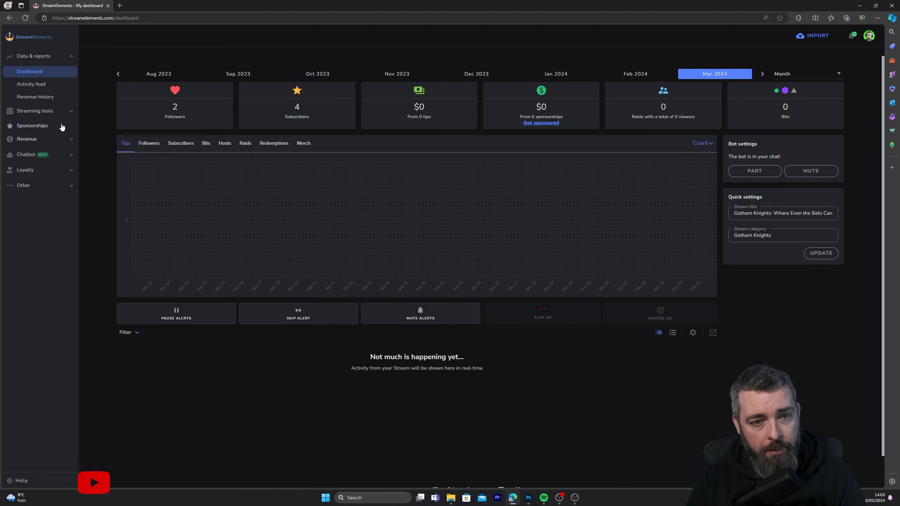
pyautogui.click(67, 112)
pyautogui.click(30, 141)
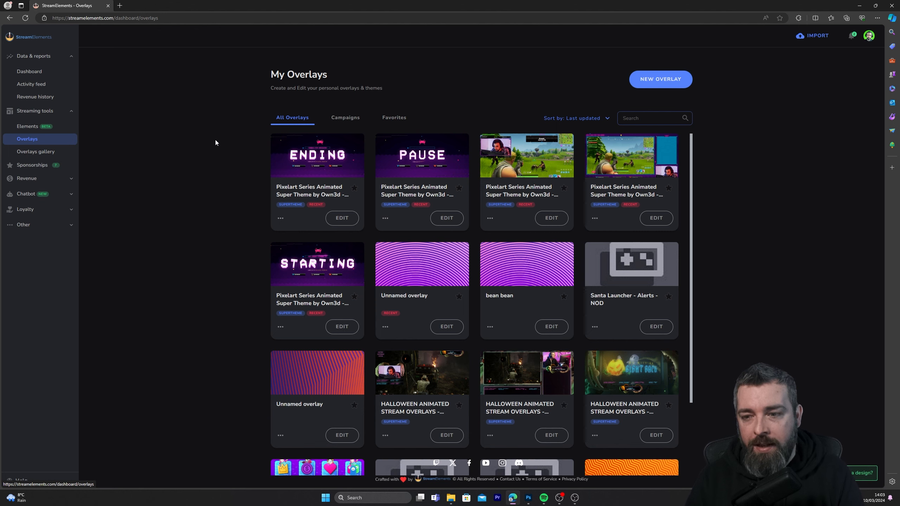
pyautogui.click(659, 83)
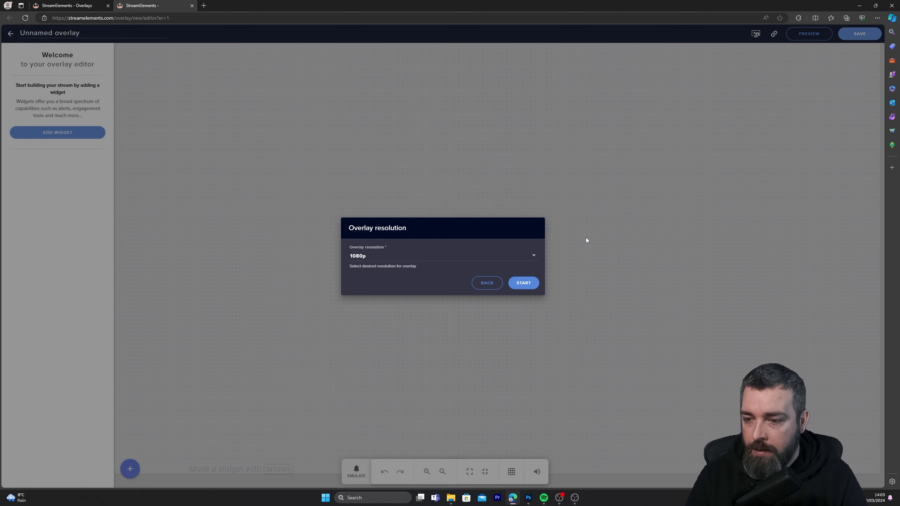
pyautogui.click(523, 283)
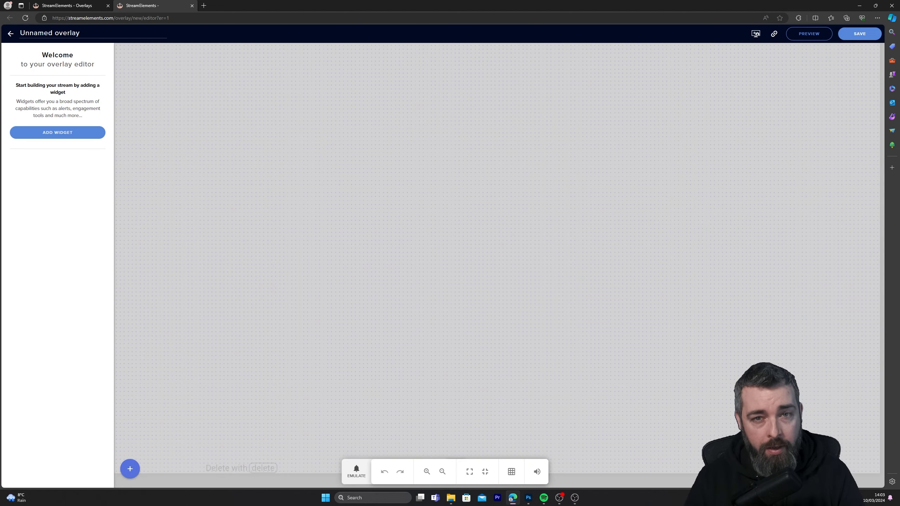
# Add a Your stream's chat widget and enlarge it to nearly the full height of the canvas
pyautogui.click(57, 132)
pyautogui.moveTo(198, 441)
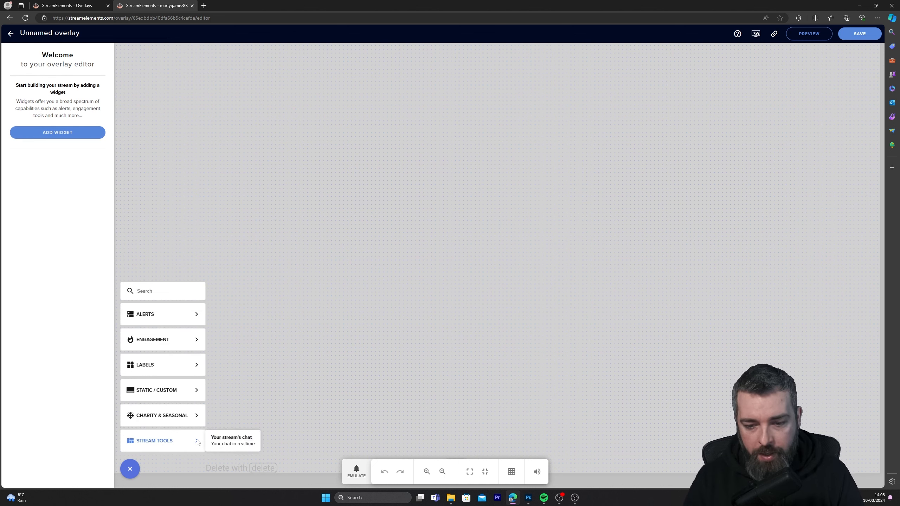
pyautogui.click(235, 445)
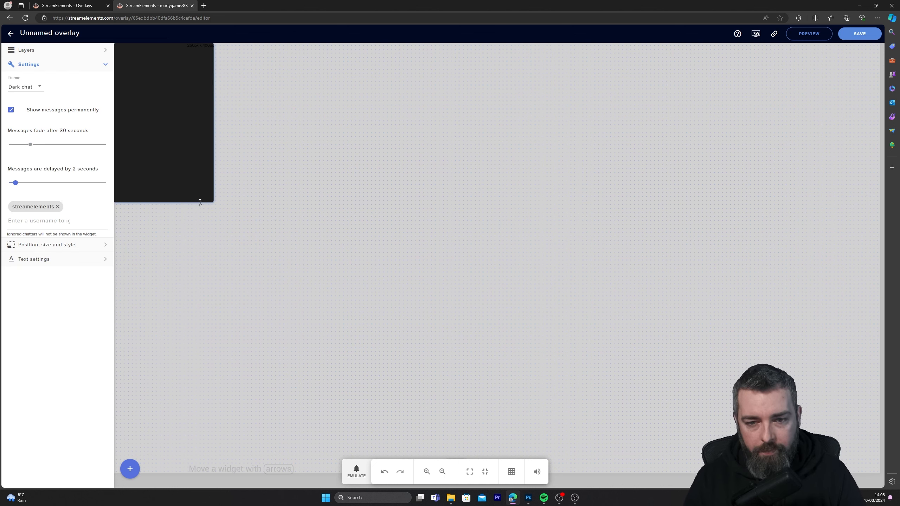
pyautogui.moveTo(216, 205); pyautogui.dragTo(332, 437)
pyautogui.moveTo(283, 353); pyautogui.dragTo(283, 353)
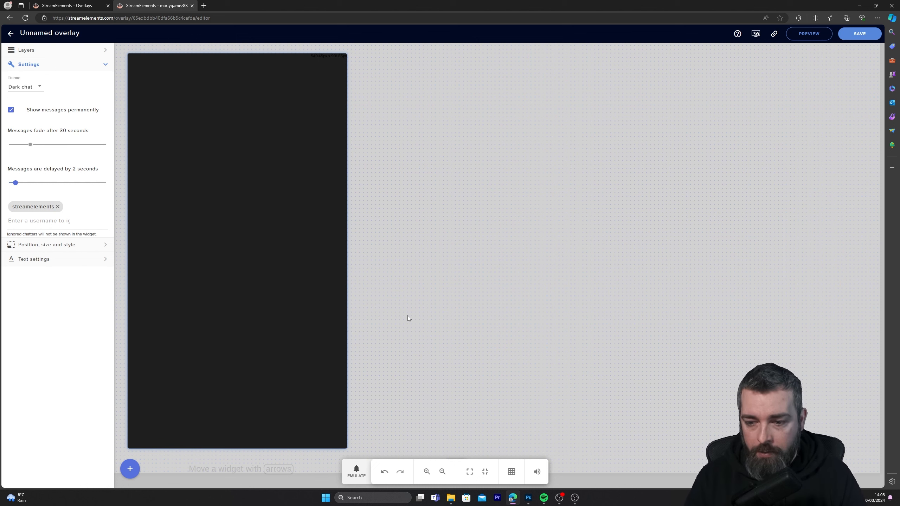
pyautogui.click(583, 338)
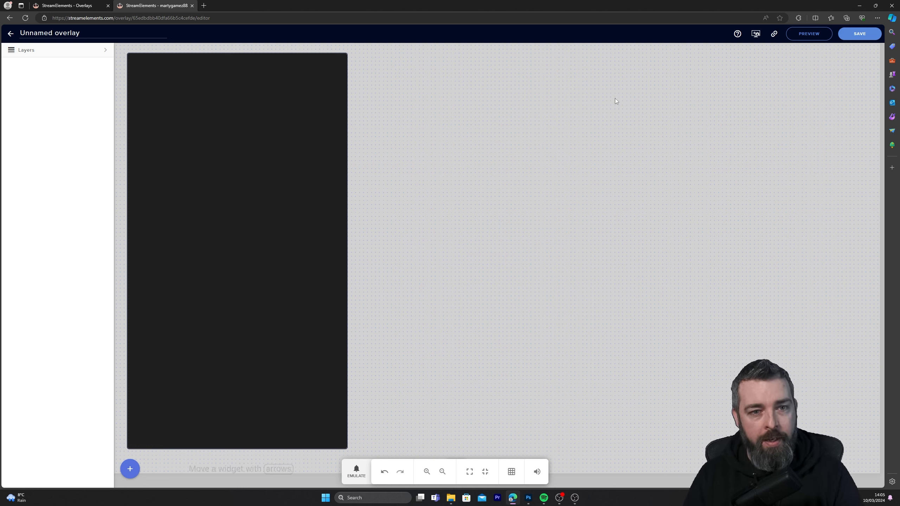
# Set the font of the Your stream's chat 1 layer to Impact
pyautogui.click(83, 53)
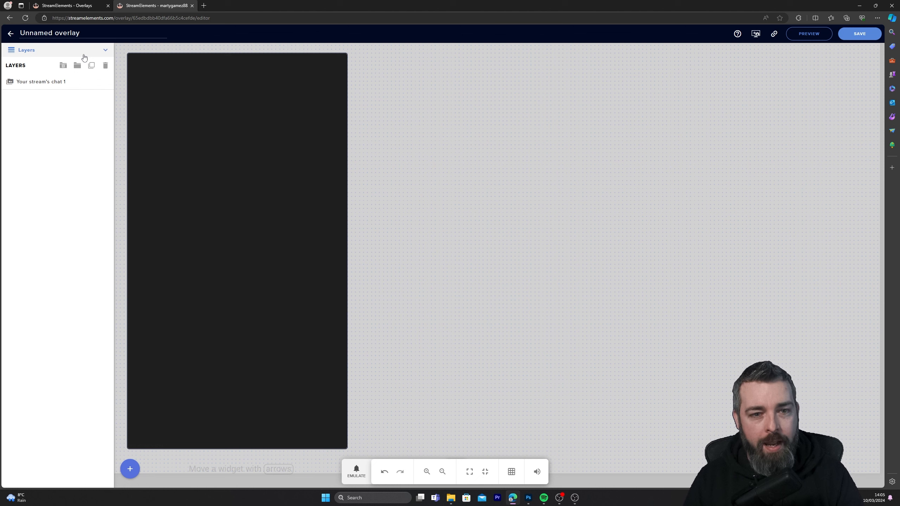
pyautogui.click(35, 85)
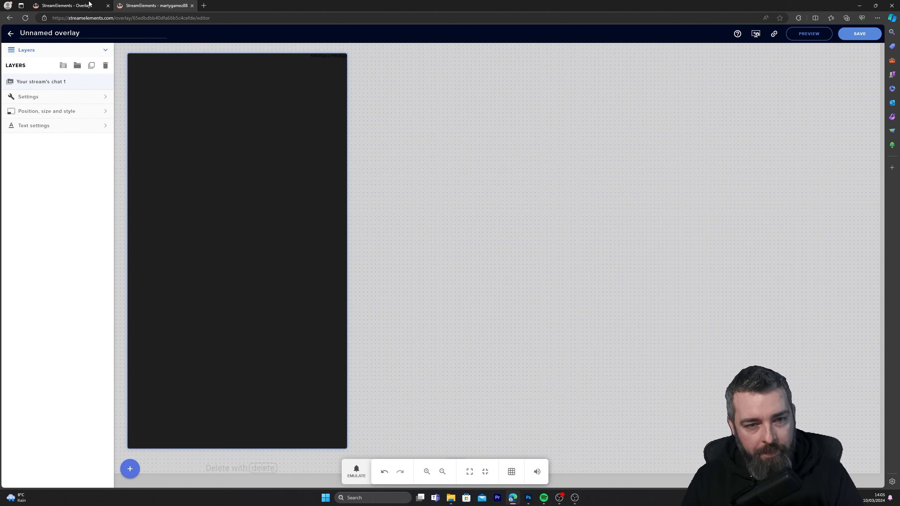
pyautogui.click(75, 126)
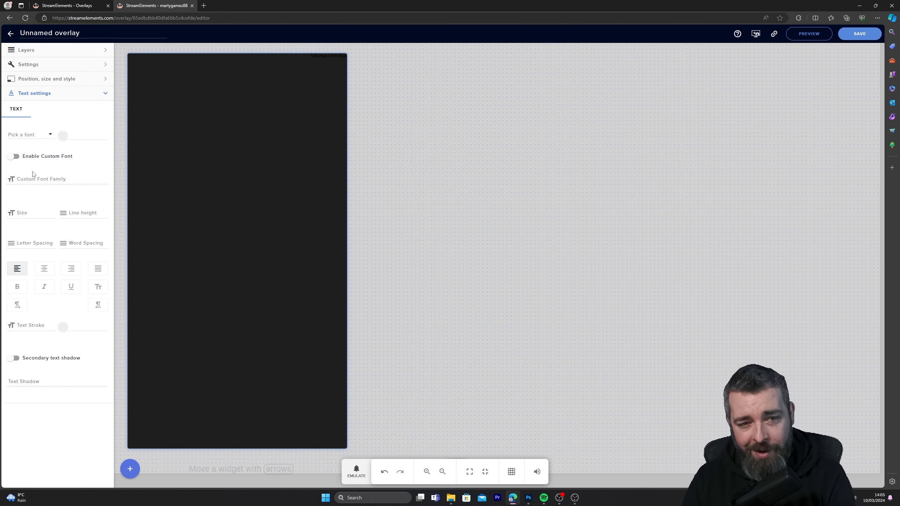
pyautogui.click(48, 136)
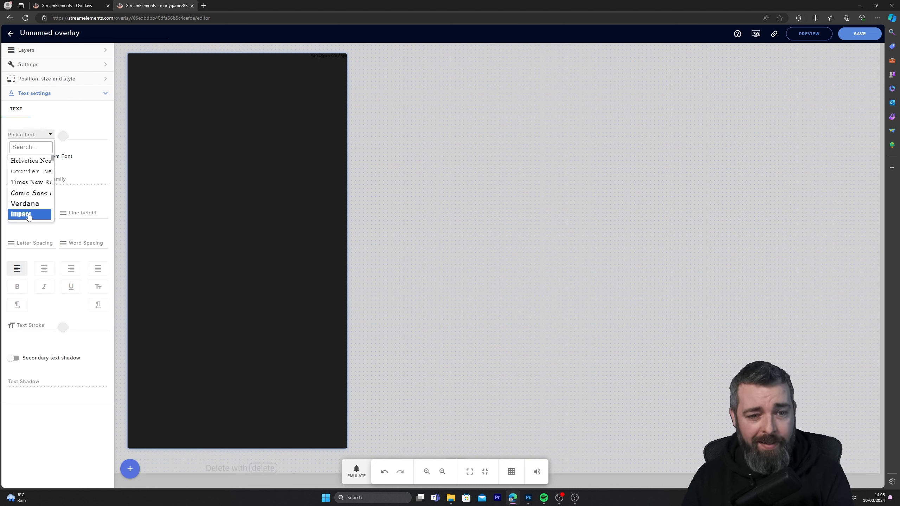
pyautogui.click(28, 214)
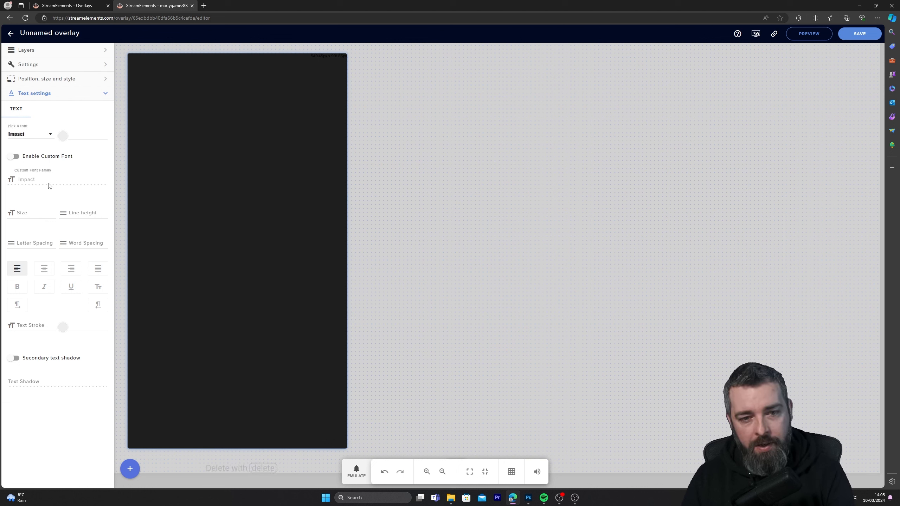
pyautogui.click(38, 138)
pyautogui.click(88, 129)
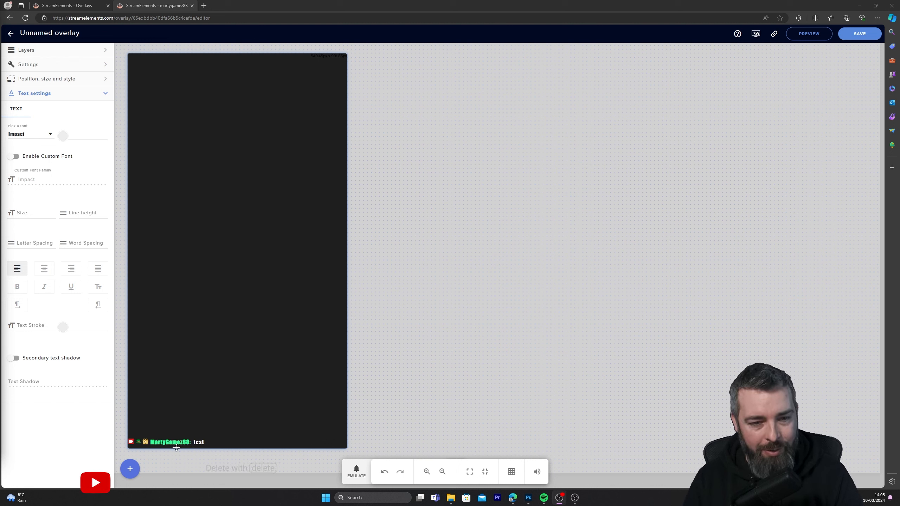
# Set the chat widget's text size to 23 and its text colour to white
pyautogui.click(53, 213)
pyautogui.write('4')
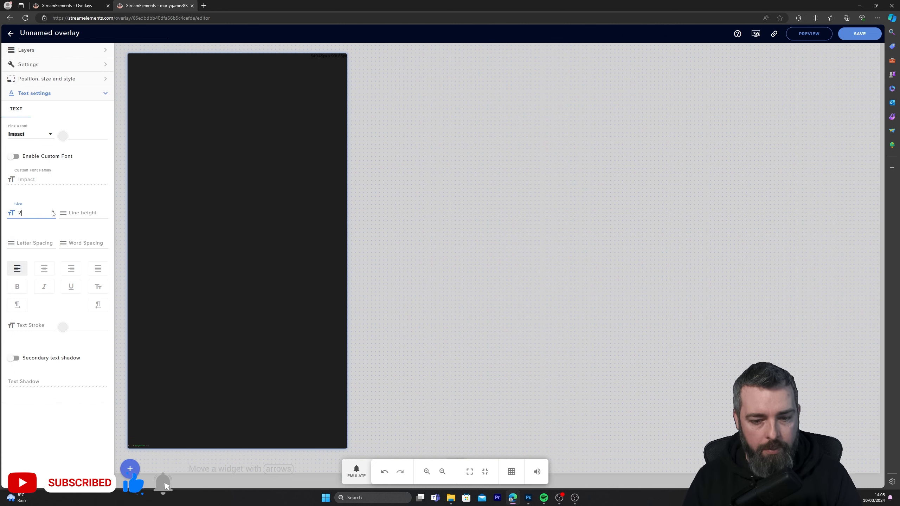
pyautogui.press('BackSpace')
pyautogui.write('32')
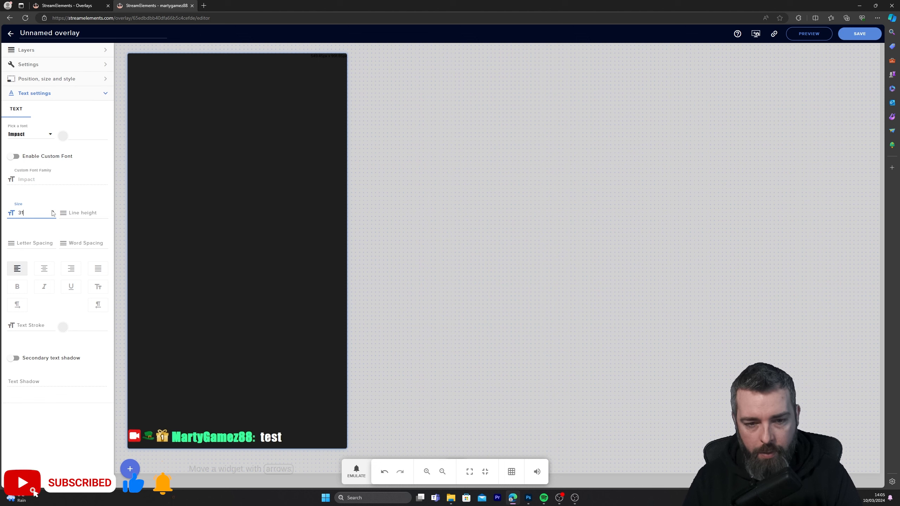
pyautogui.click(54, 215)
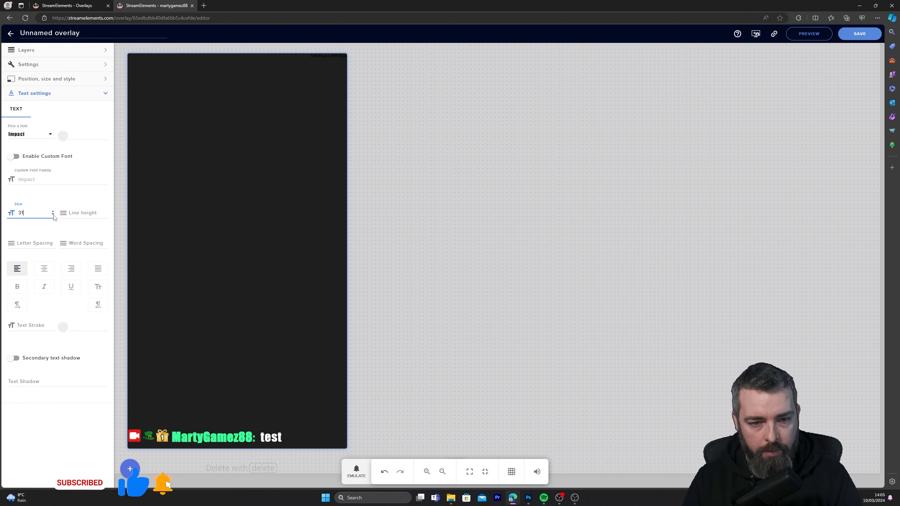
pyautogui.click(53, 214)
pyautogui.click(53, 215)
pyautogui.click(54, 214)
pyautogui.click(54, 215)
pyautogui.click(53, 215)
pyautogui.click(53, 214)
pyautogui.click(53, 215)
pyautogui.click(53, 214)
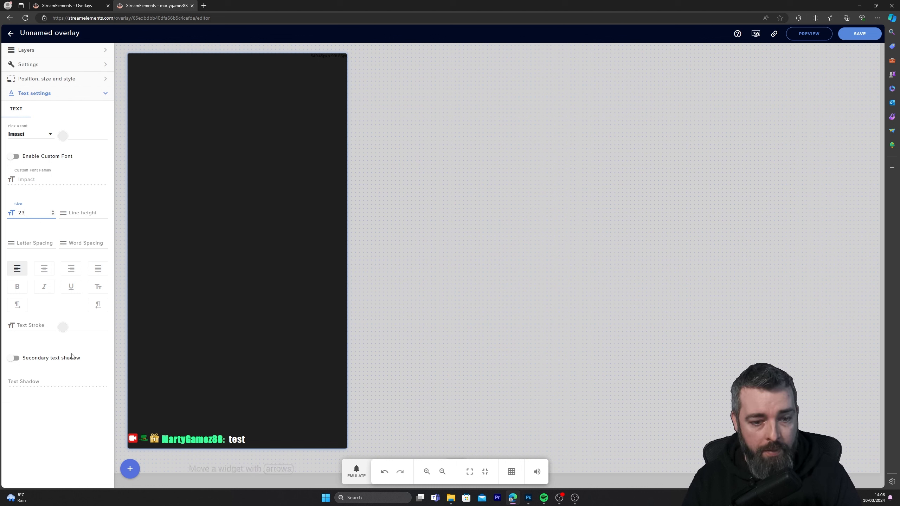
pyautogui.click(62, 138)
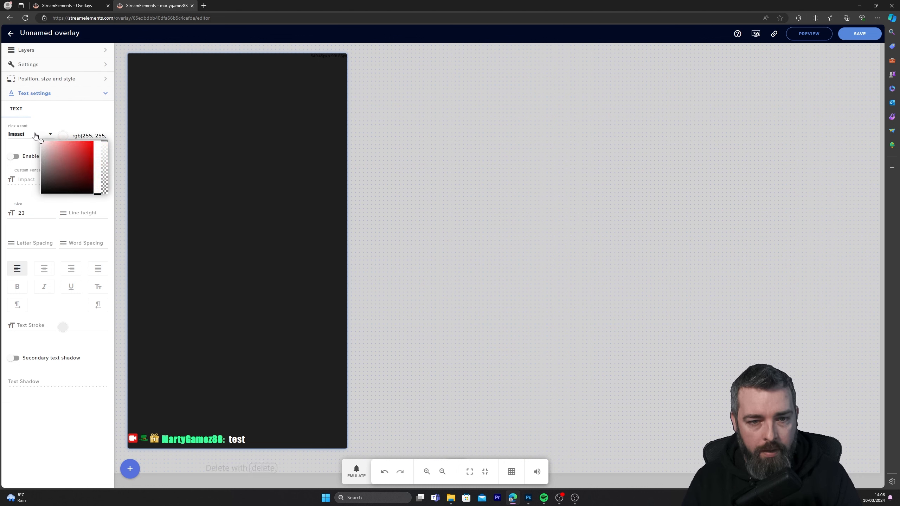
pyautogui.click(95, 125)
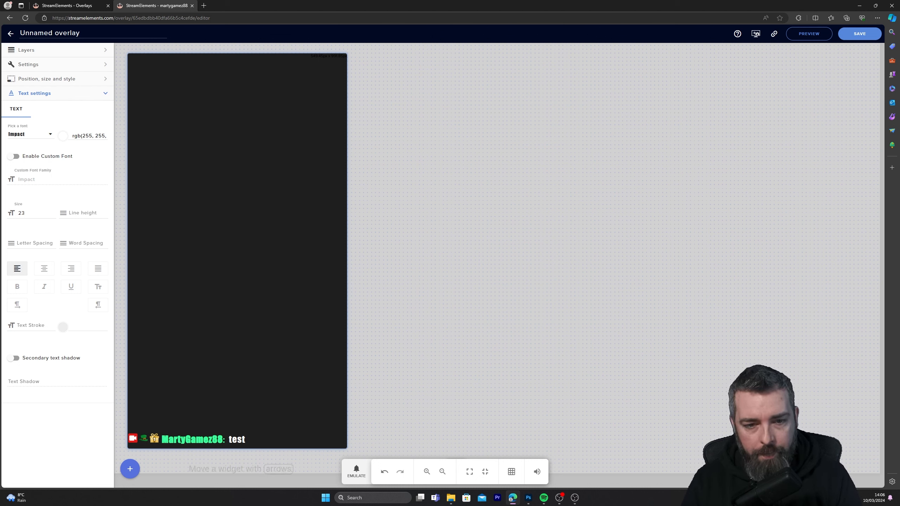
# Save the overlay under the name "chat overlay new"
pyautogui.click(853, 40)
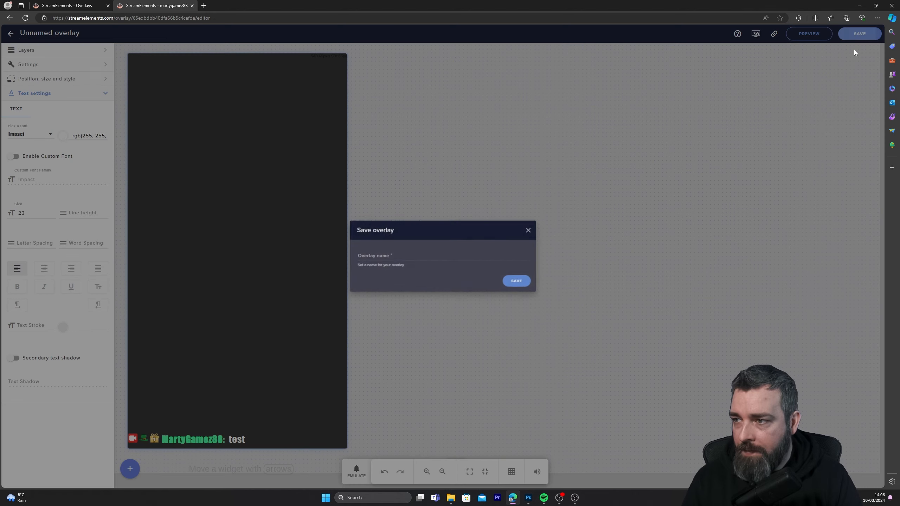
pyautogui.click(415, 254)
pyautogui.write('chat over')
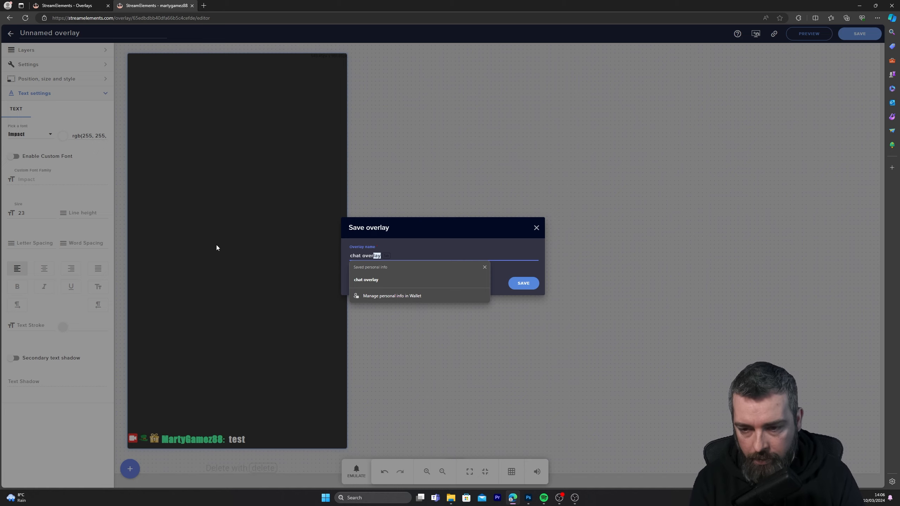
pyautogui.write('lay new')
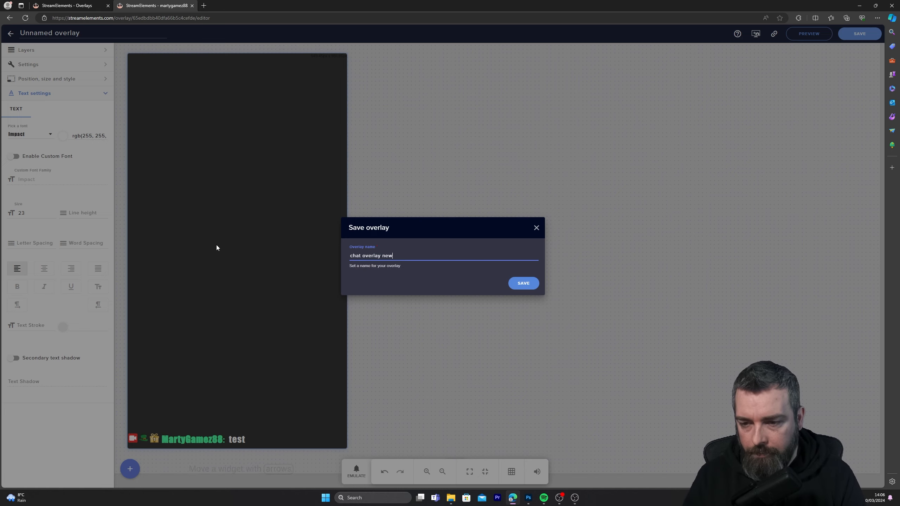
pyautogui.click(530, 290)
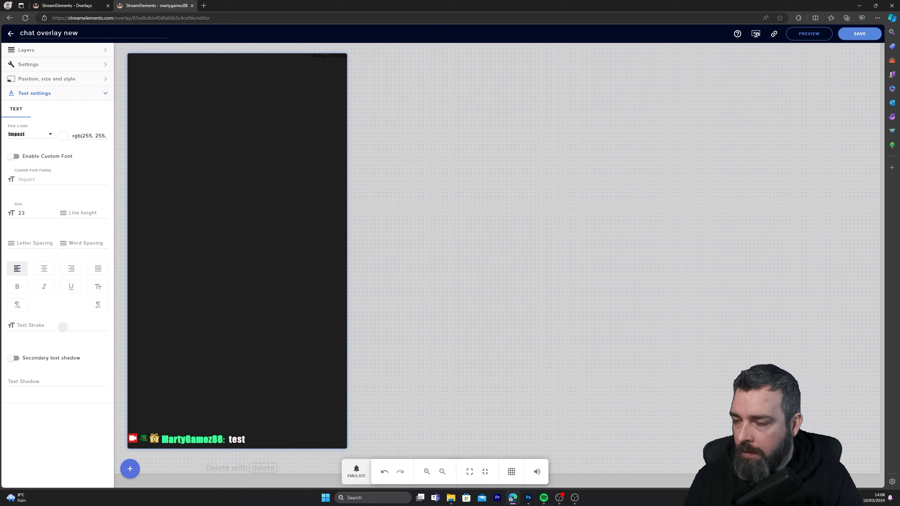
# Open the Pixelart Series overlay with the chat panel for editing and add a Your stream's chat widget to it
pyautogui.click(11, 35)
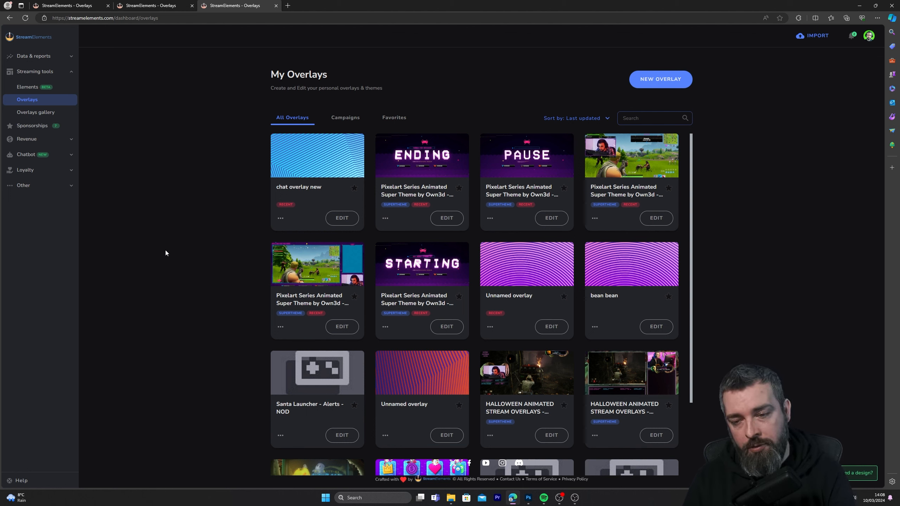
pyautogui.click(341, 328)
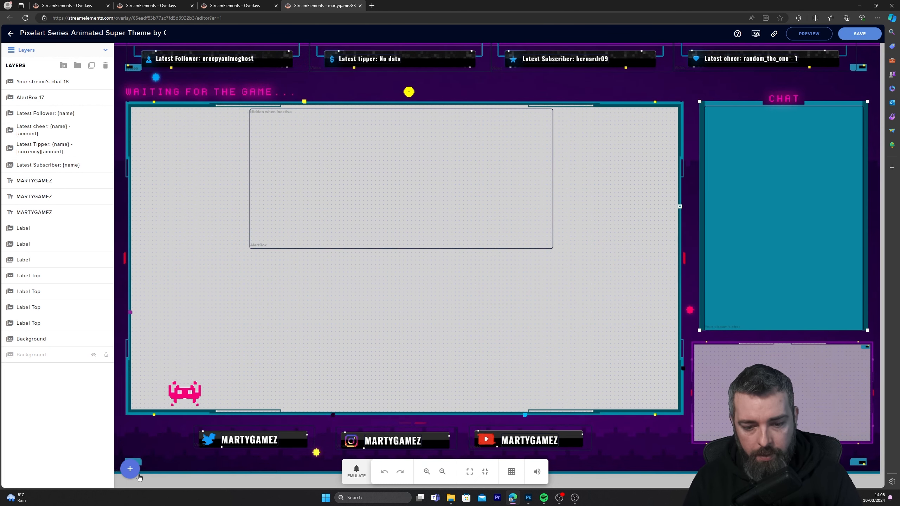
pyautogui.click(130, 469)
pyautogui.moveTo(158, 450)
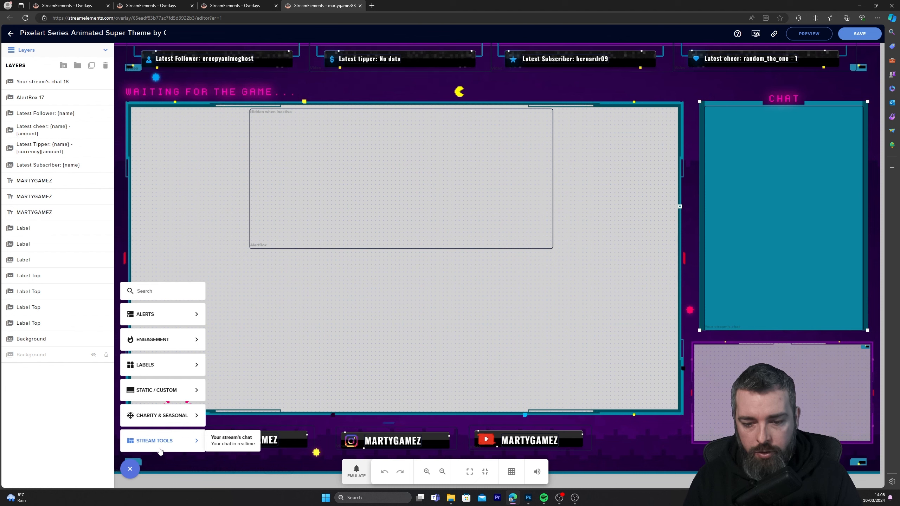
pyautogui.click(231, 440)
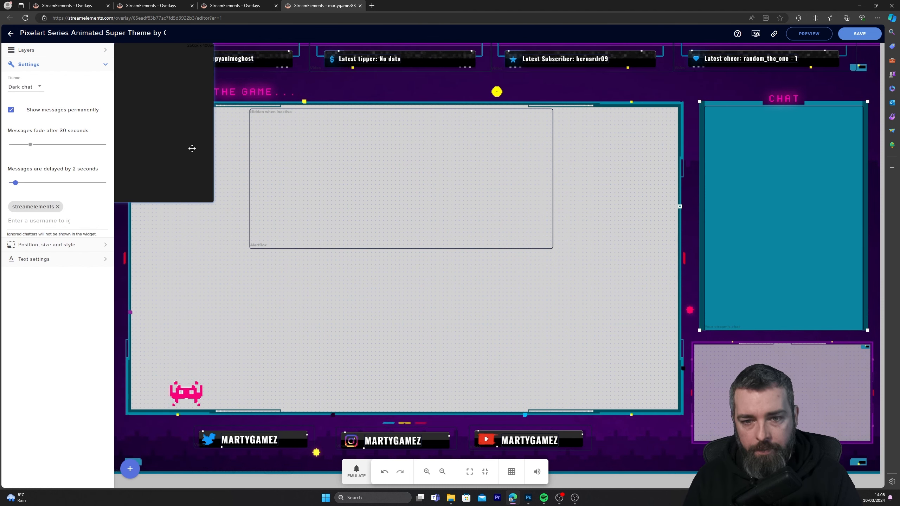
# Move and resize the new chat widget to fill the CHAT panel, and set its theme to Custom
pyautogui.moveTo(192, 148); pyautogui.dragTo(784, 212)
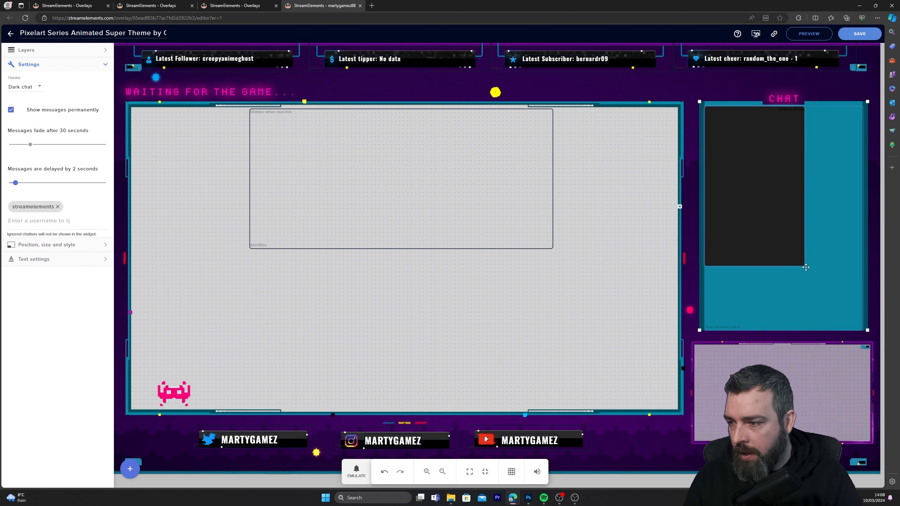
pyautogui.moveTo(805, 267); pyautogui.dragTo(861, 328)
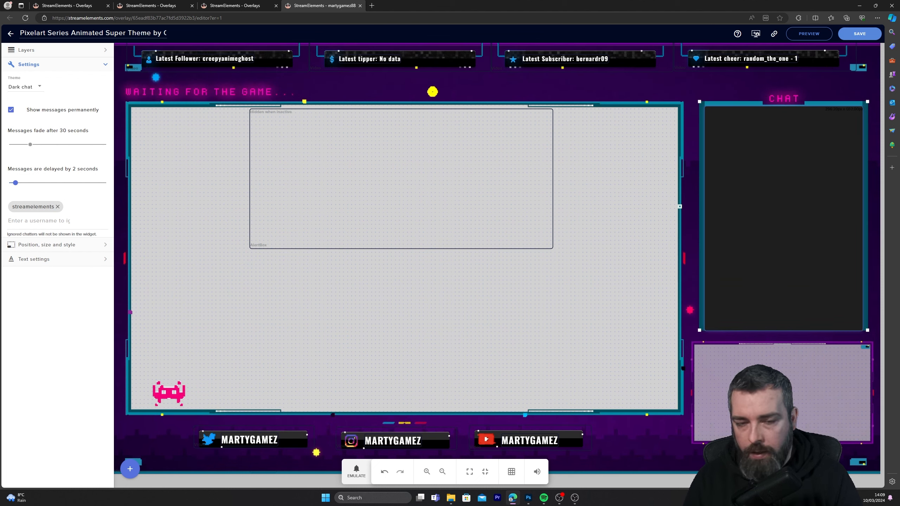
pyautogui.click(36, 88)
pyautogui.click(19, 137)
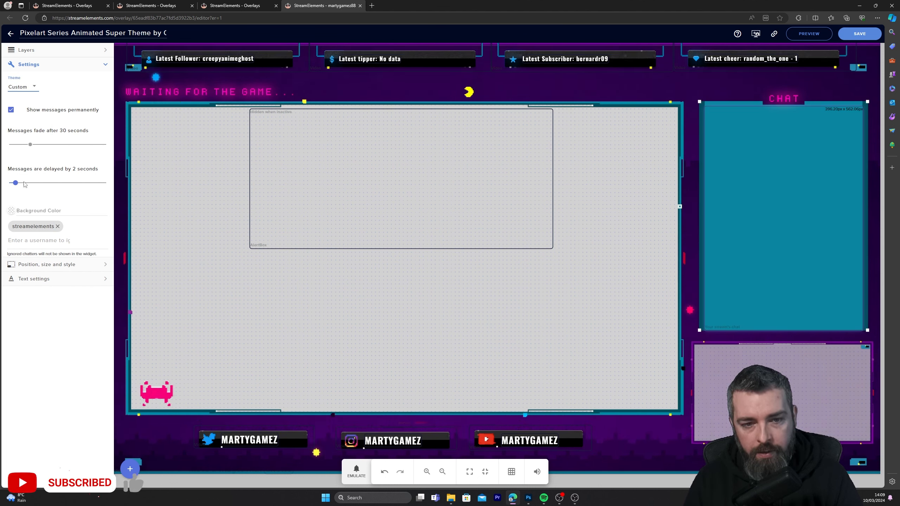
# Set the font of the Pixelart overlay's new chat widget to Impact
pyautogui.click(37, 283)
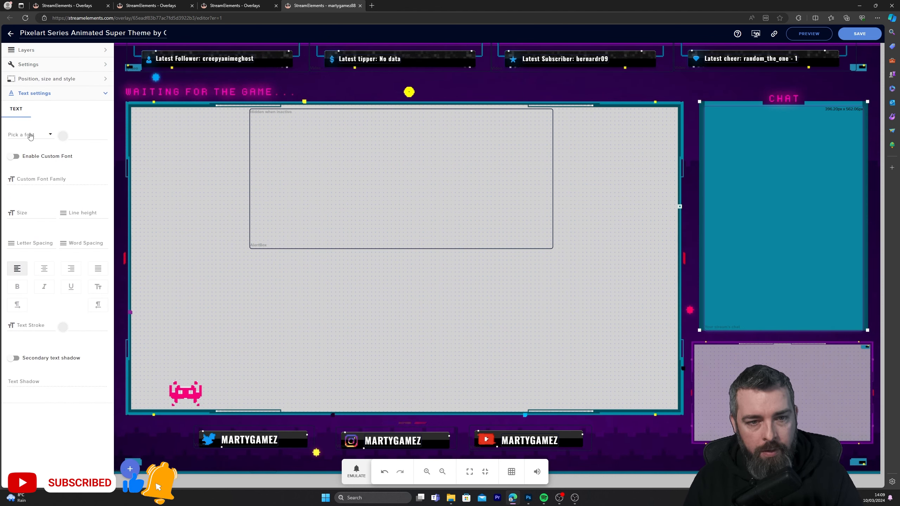
pyautogui.click(30, 135)
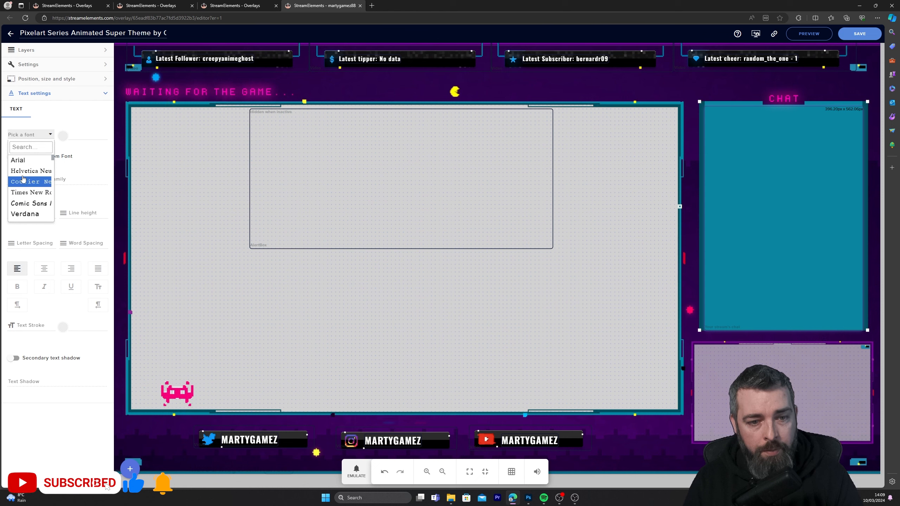
pyautogui.scroll(-1, 23, 179)
pyautogui.click(25, 203)
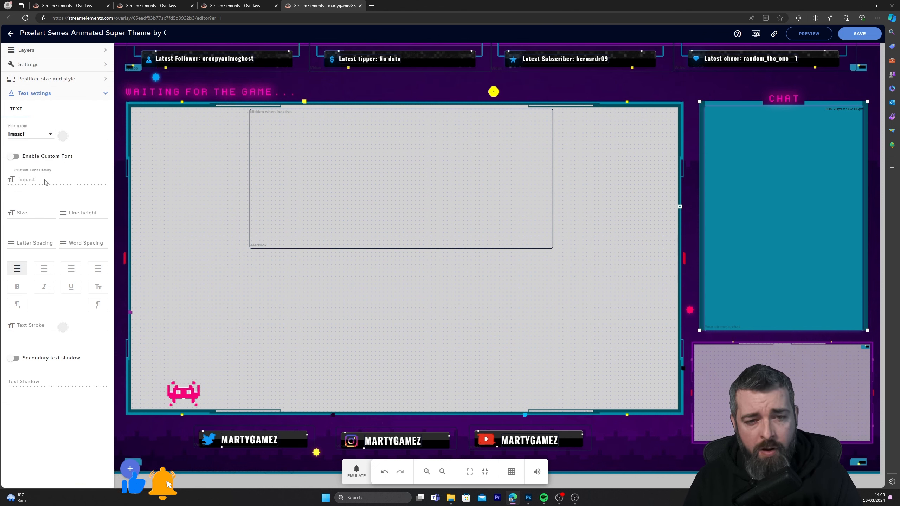
# Set the Pixelart overlay's chat text to white with a font size of 18
pyautogui.click(62, 137)
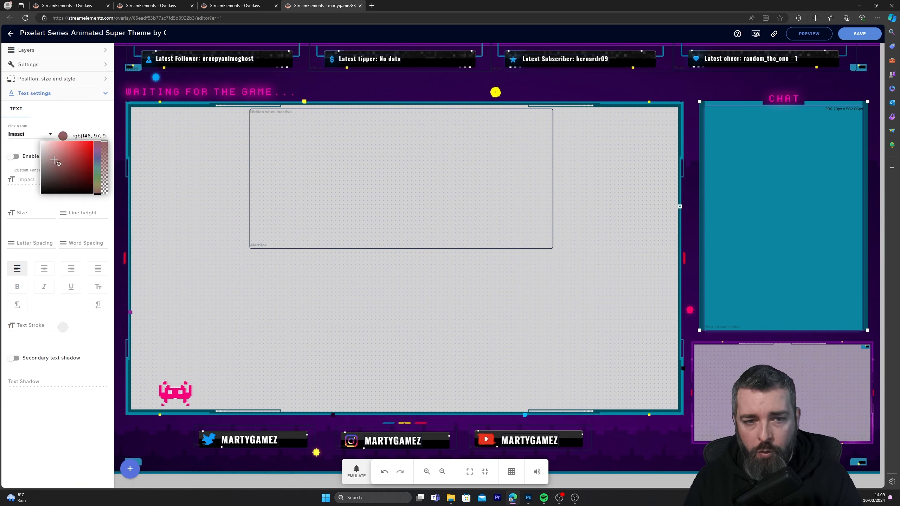
pyautogui.click(34, 213)
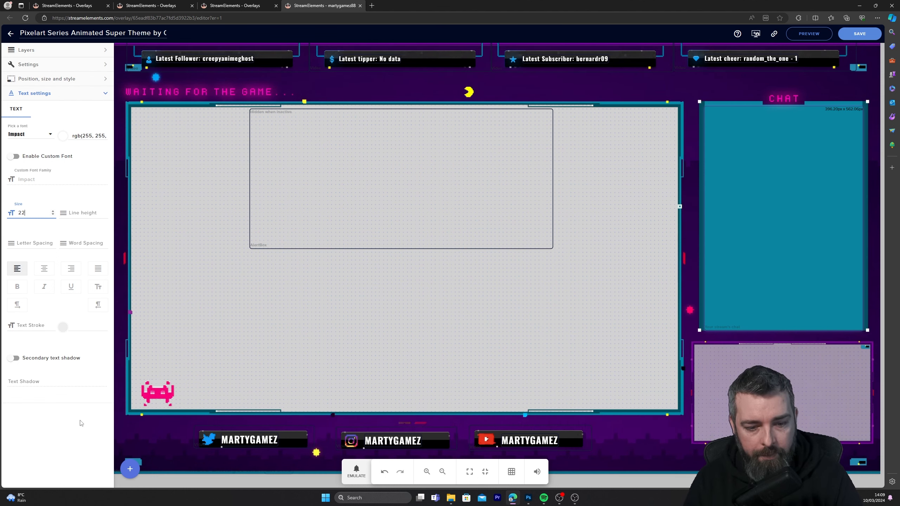
pyautogui.hotkey('alt', 'Tab')
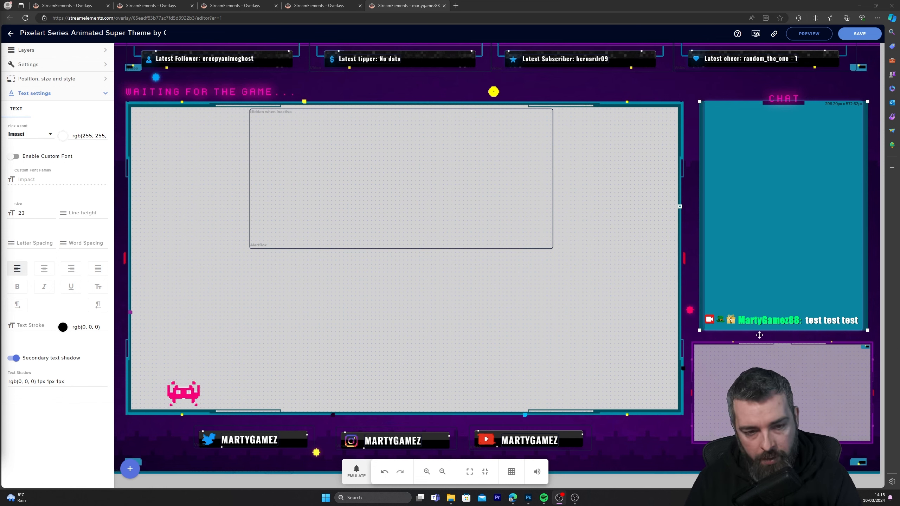
pyautogui.click(53, 215)
pyautogui.click(53, 215)
pyautogui.click(52, 214)
pyautogui.click(53, 214)
pyautogui.click(52, 214)
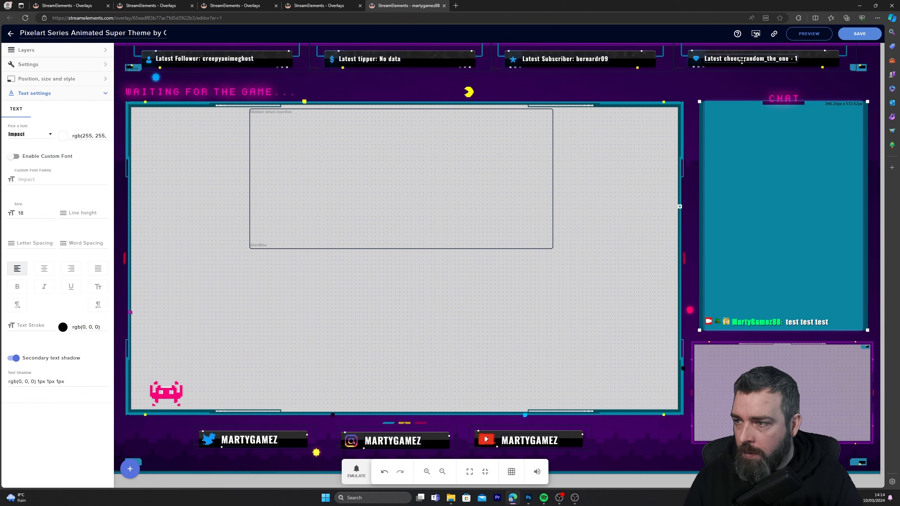
# Copy the Pixelart overlay's link and switch to OBS
pyautogui.click(773, 34)
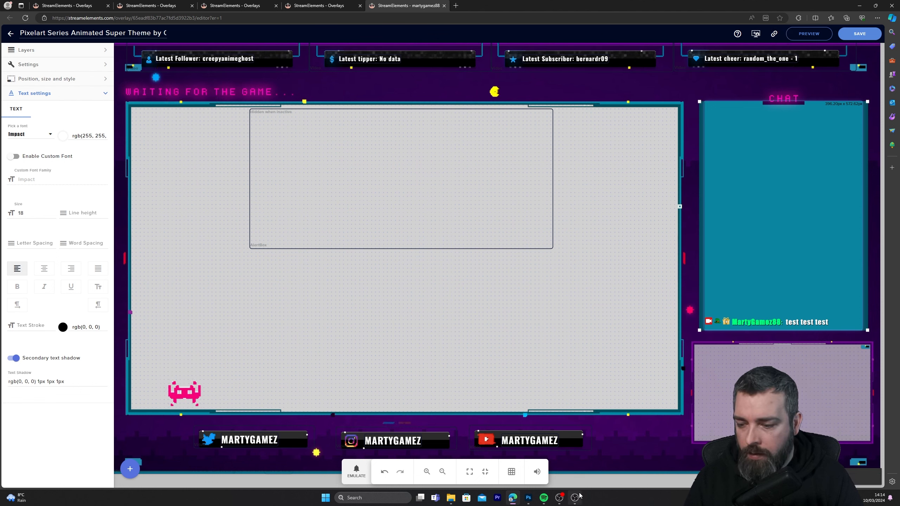
pyautogui.moveTo(575, 498)
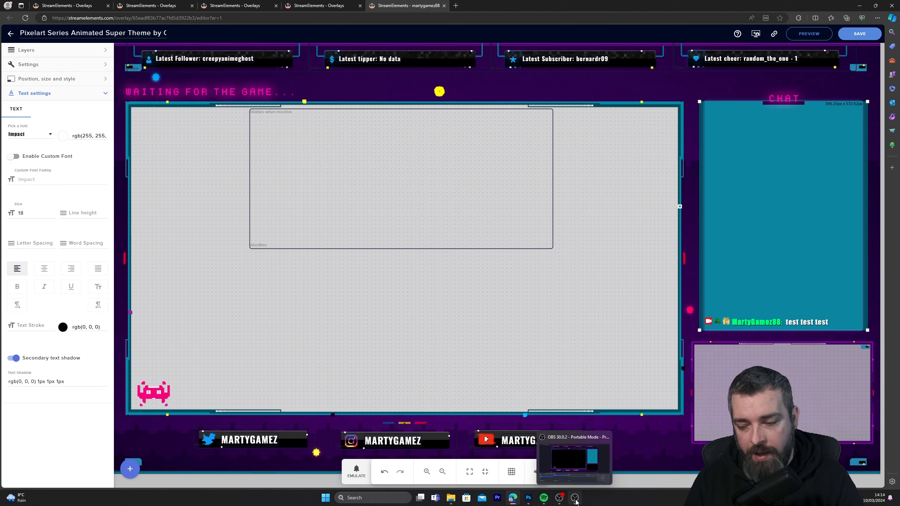
pyautogui.click(575, 499)
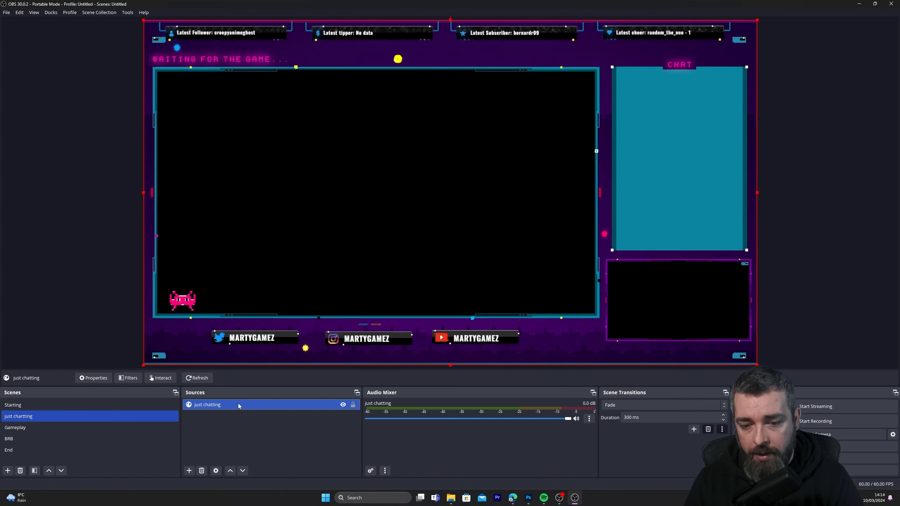
# Replace the URL of the just chatting browser source with the copied overlay link
pyautogui.doubleClick(232, 408)
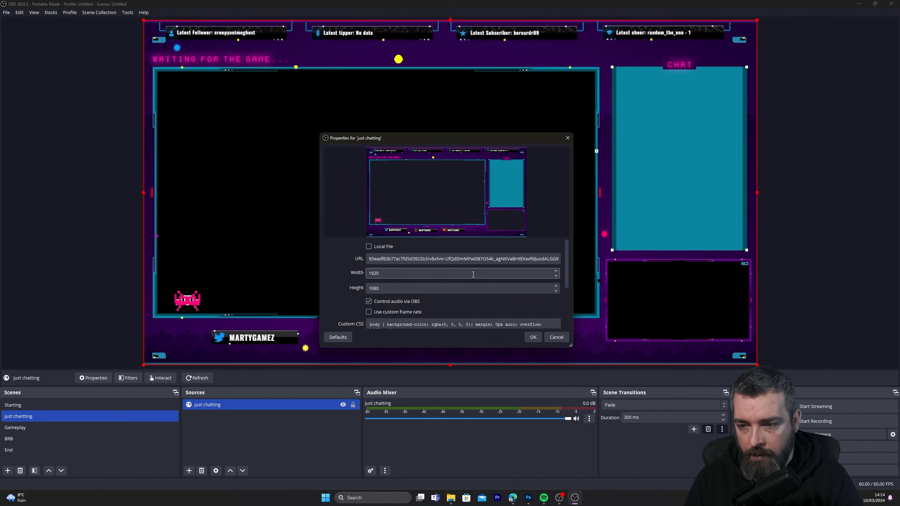
pyautogui.tripleClick(371, 262)
pyautogui.write('https://streamelements.com')
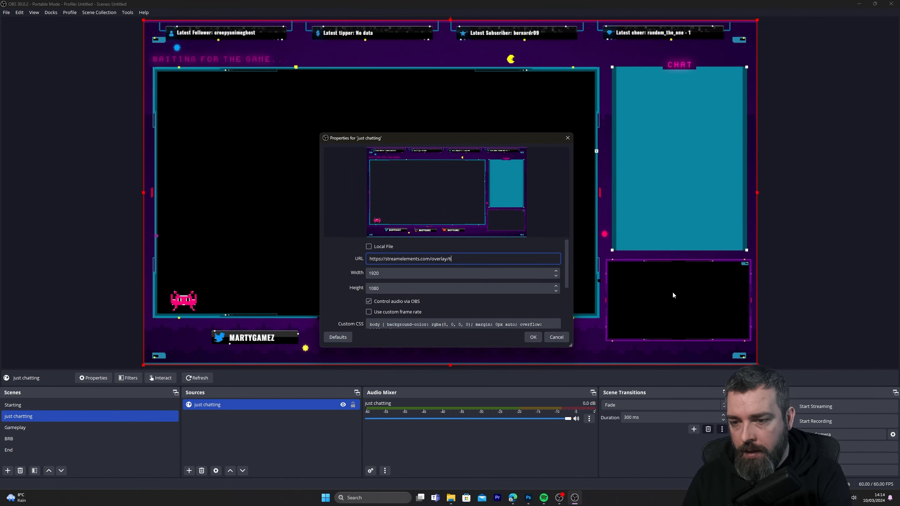
pyautogui.press('BackSpace')
pyautogui.press('BackSpace')
pyautogui.press('BackSpace')
pyautogui.press('BackSpace')
pyautogui.press('BackSpace')
pyautogui.press('BackSpace')
pyautogui.press('BackSpace')
pyautogui.press('BackSpace')
pyautogui.press('BackSpace')
pyautogui.press('BackSpace')
pyautogui.press('BackSpace')
pyautogui.press('BackSpace')
pyautogui.press('BackSpace')
pyautogui.press('BackSpace')
pyautogui.press('BackSpace')
pyautogui.press('BackSpace')
pyautogui.press('BackSpace')
pyautogui.press('BackSpace')
pyautogui.press('BackSpace')
pyautogui.press('BackSpace')
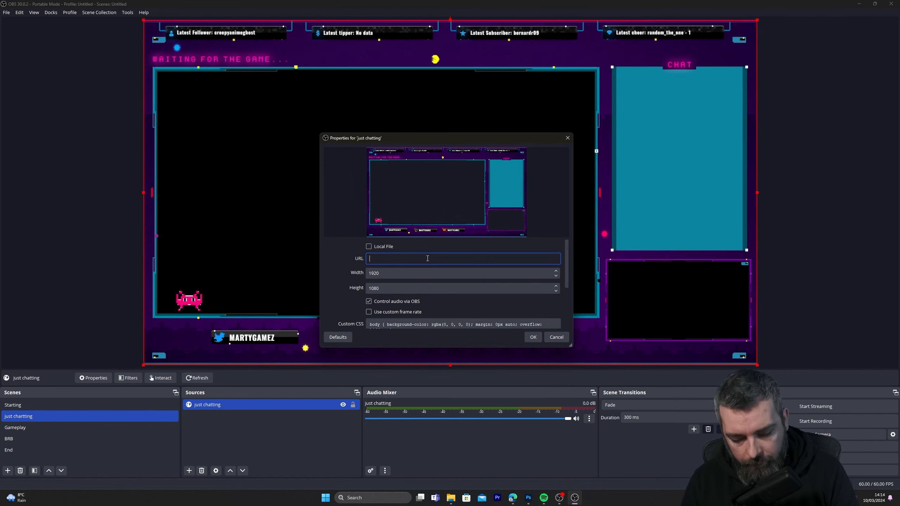
pyautogui.hotkey('ctrl', 'v')
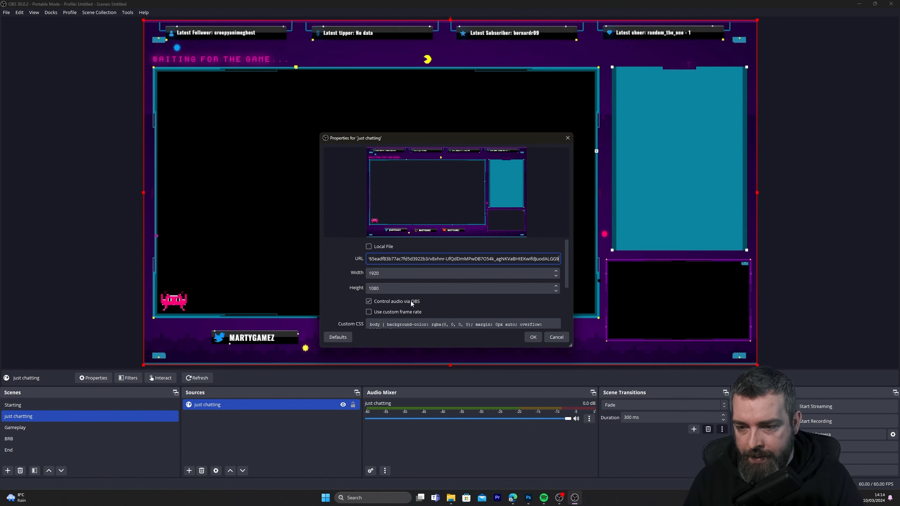
# Enable Refresh browser when scene becomes active for the just chatting source and apply its properties
pyautogui.scroll(-3, 408, 295)
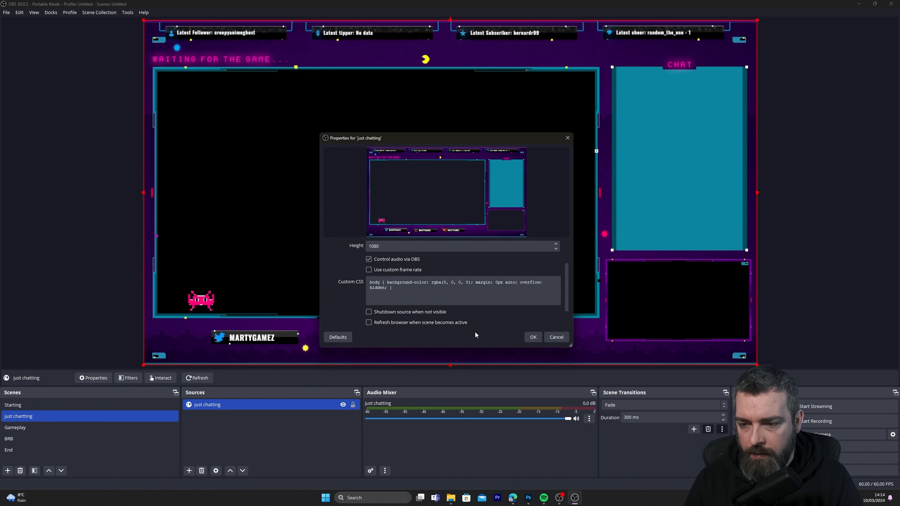
pyautogui.click(369, 322)
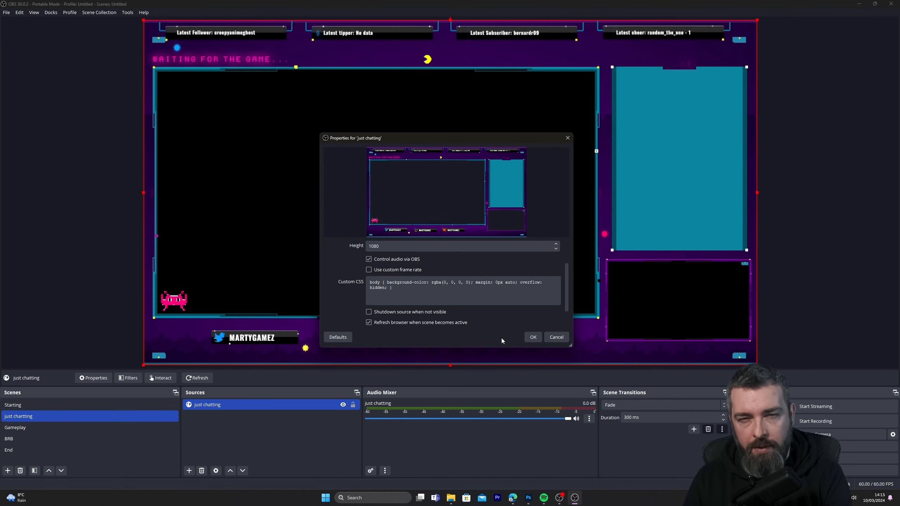
pyautogui.click(532, 339)
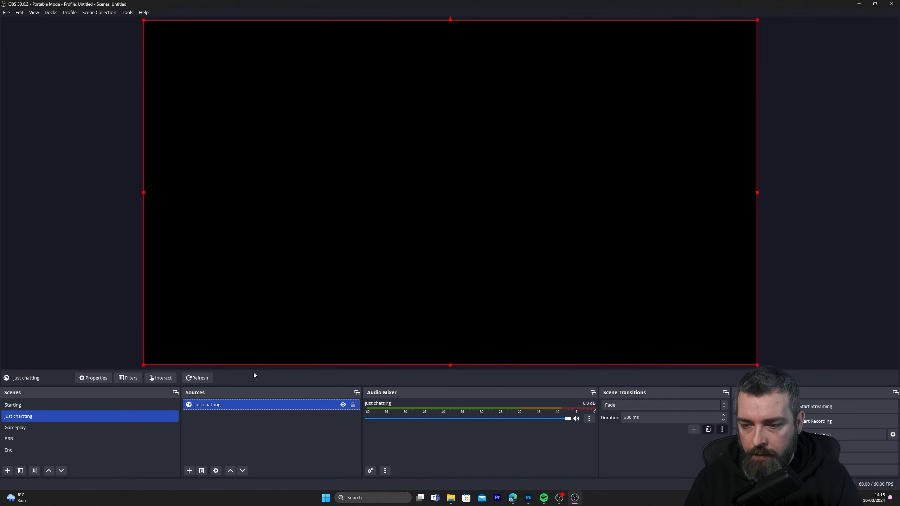
pyautogui.click(258, 442)
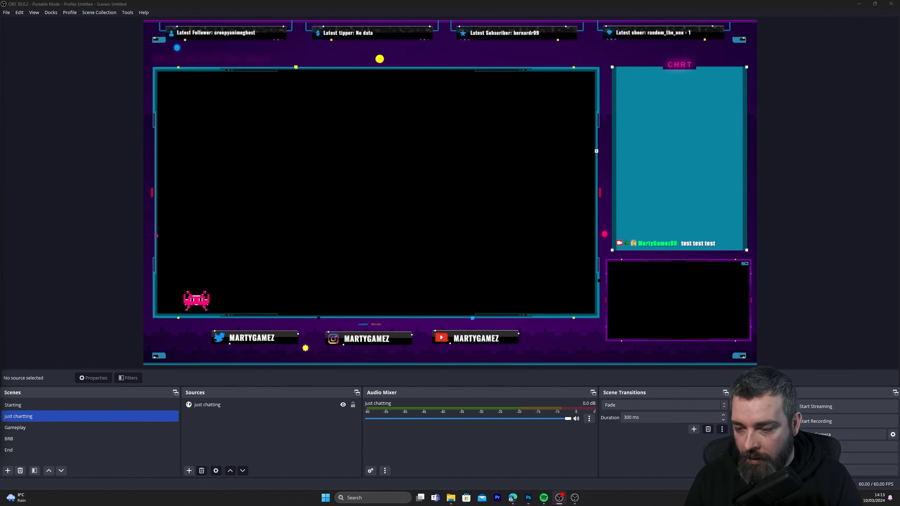
# Switch back to the browser, open Photopea in a new tab and start a new project
pyautogui.click(512, 497)
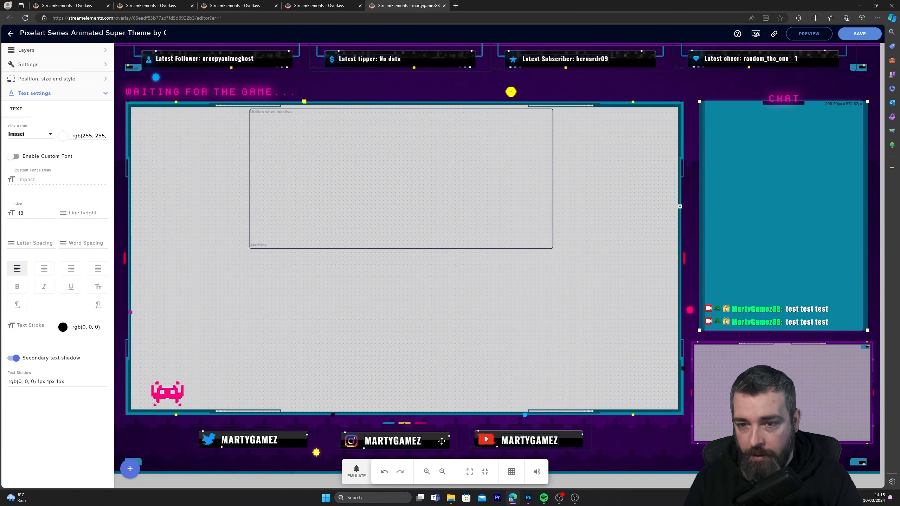
pyautogui.click(456, 6)
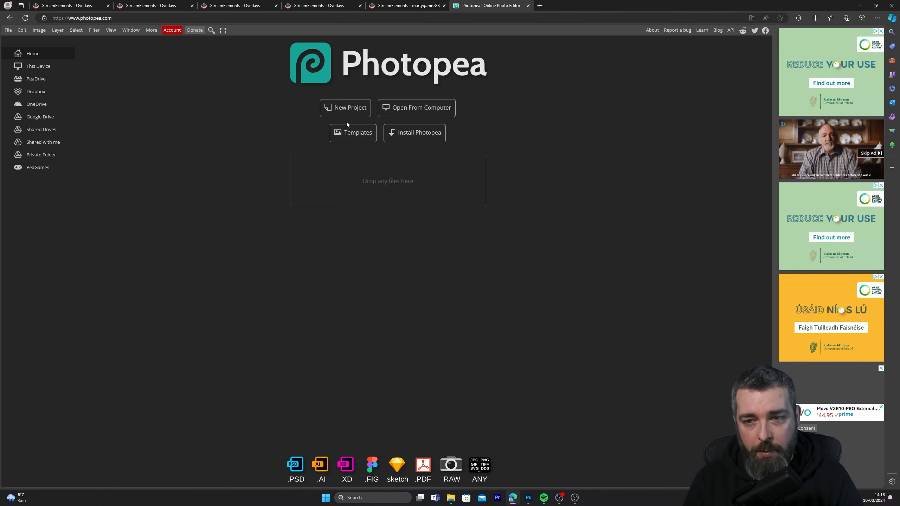
pyautogui.click(351, 109)
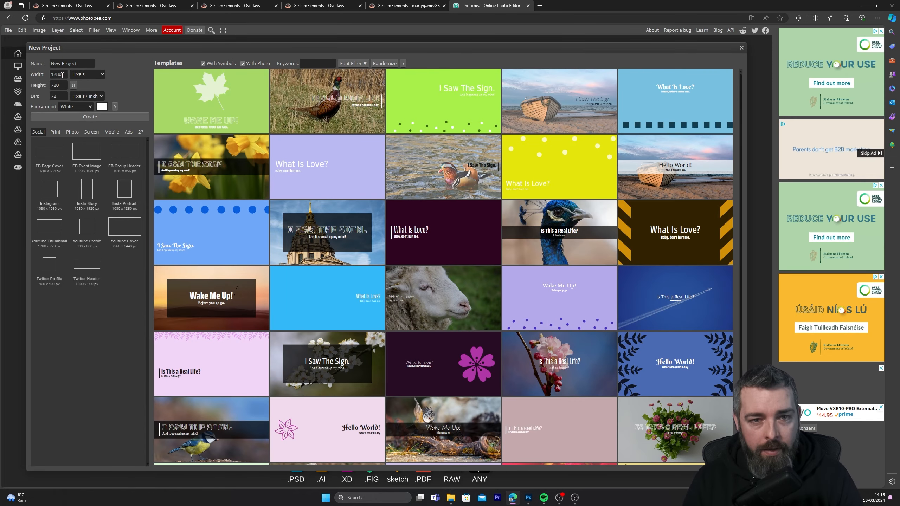
# Create the project at 1920 by 1080 pixels and 300 DPI with a transparent background
pyautogui.doubleClick(62, 75)
pyautogui.write('1920')
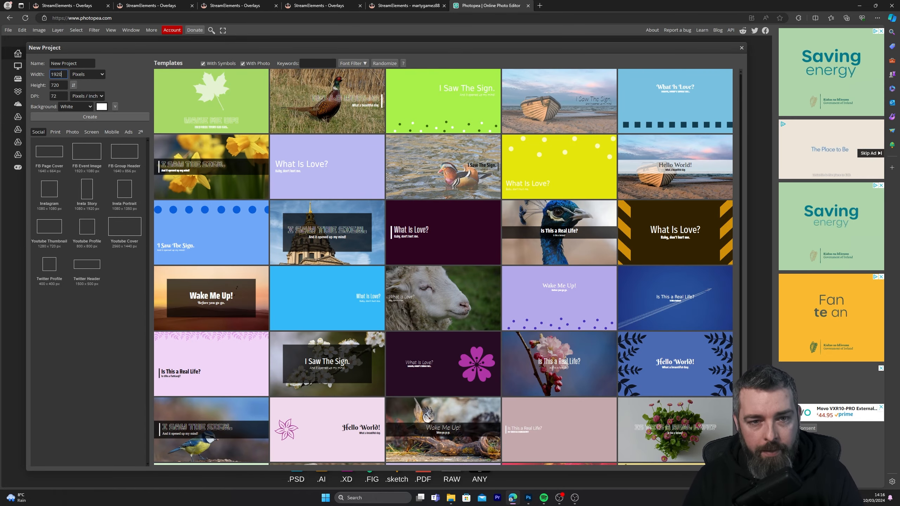
pyautogui.press('Return')
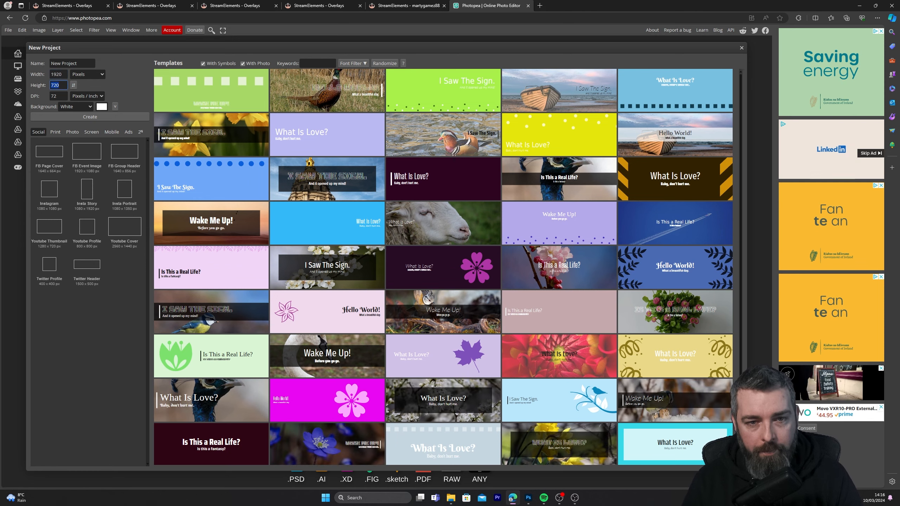
pyautogui.write('1080')
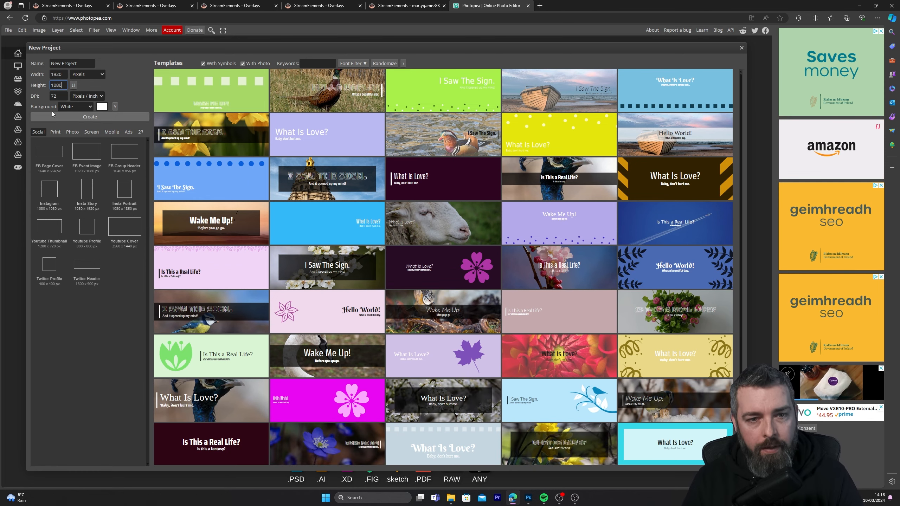
pyautogui.press('Tab')
pyautogui.write('300')
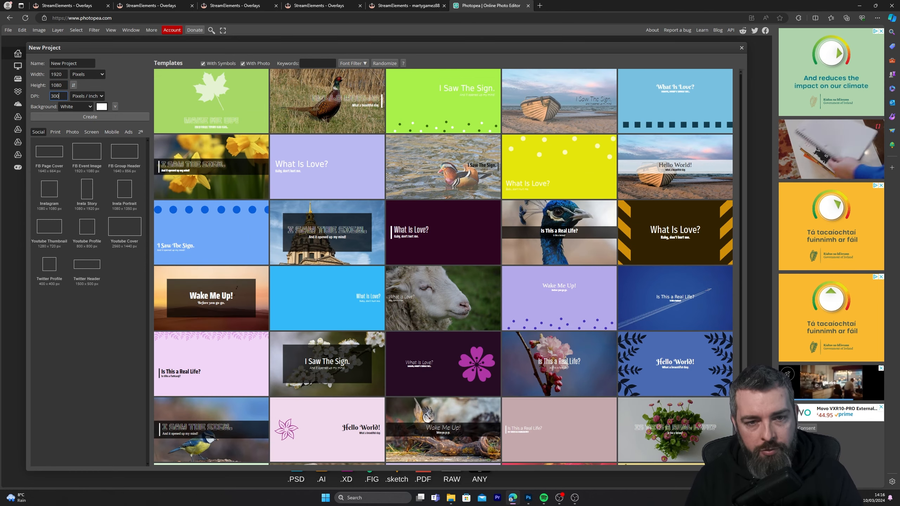
pyautogui.click(101, 106)
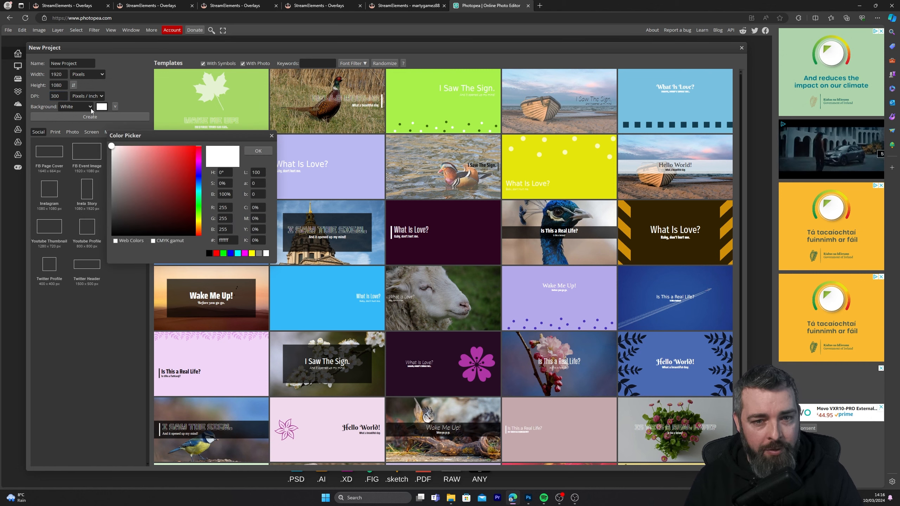
pyautogui.click(258, 151)
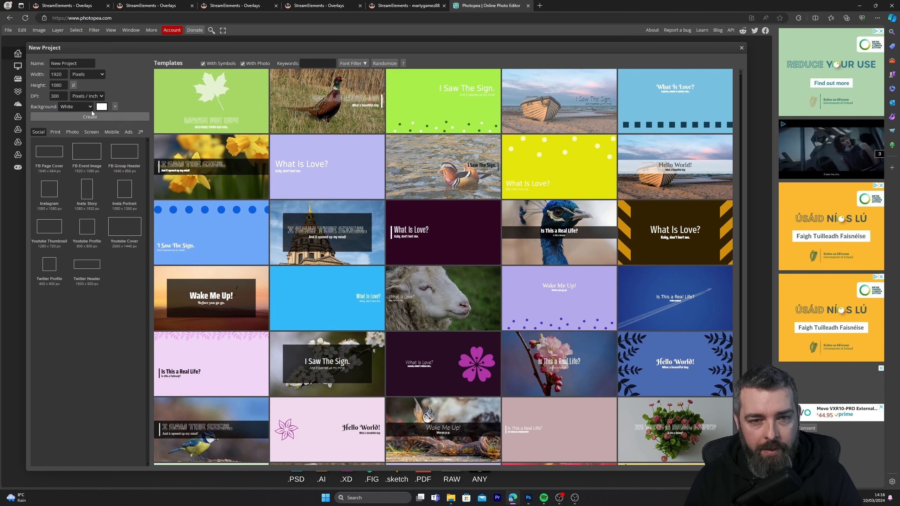
pyautogui.click(75, 135)
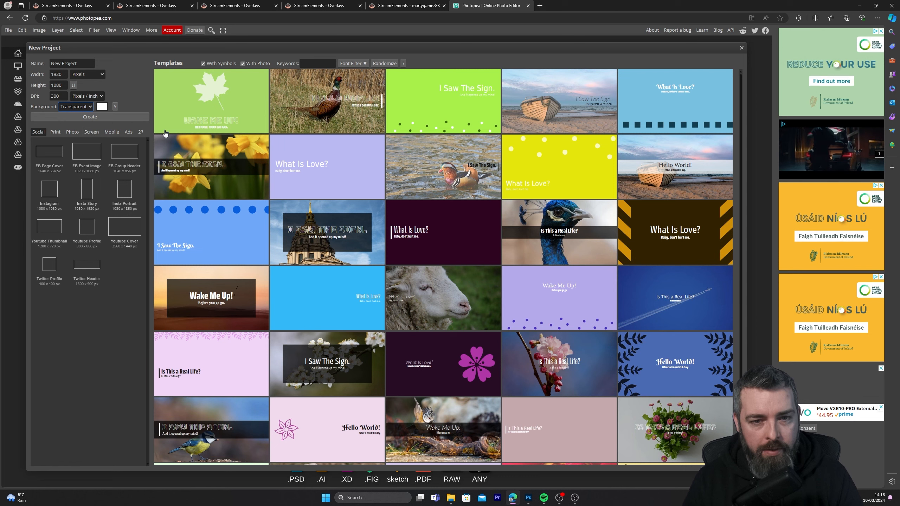
pyautogui.click(124, 118)
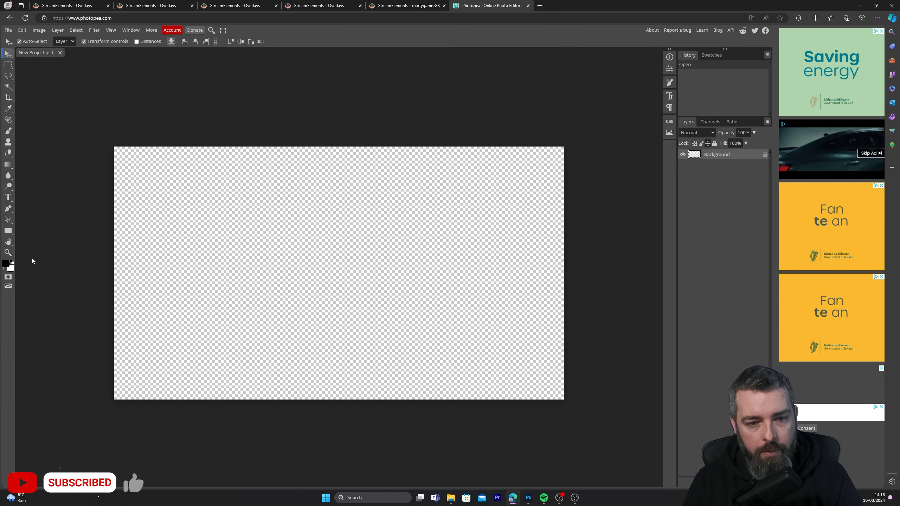
# Draw a black rectangle with a 15 px corner radius along the canvas's left side and set its layer opacity to 35%
pyautogui.click(10, 231)
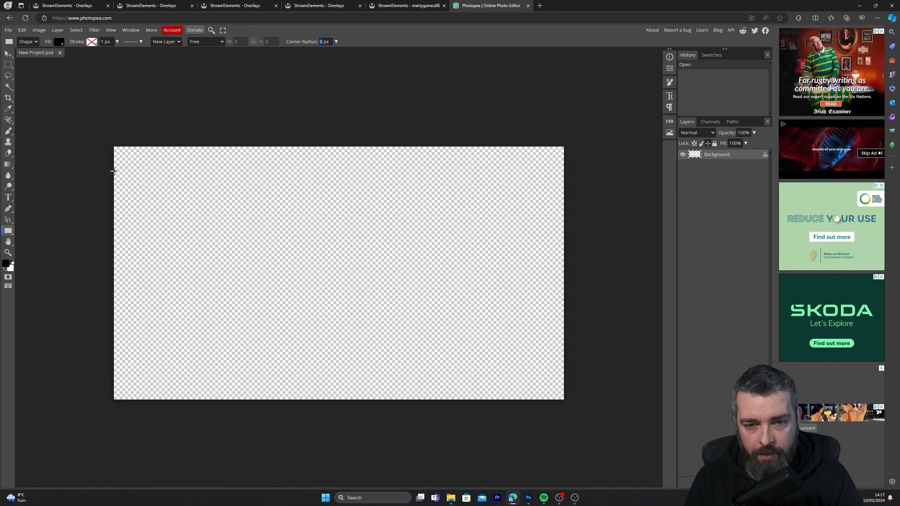
pyautogui.write('15')
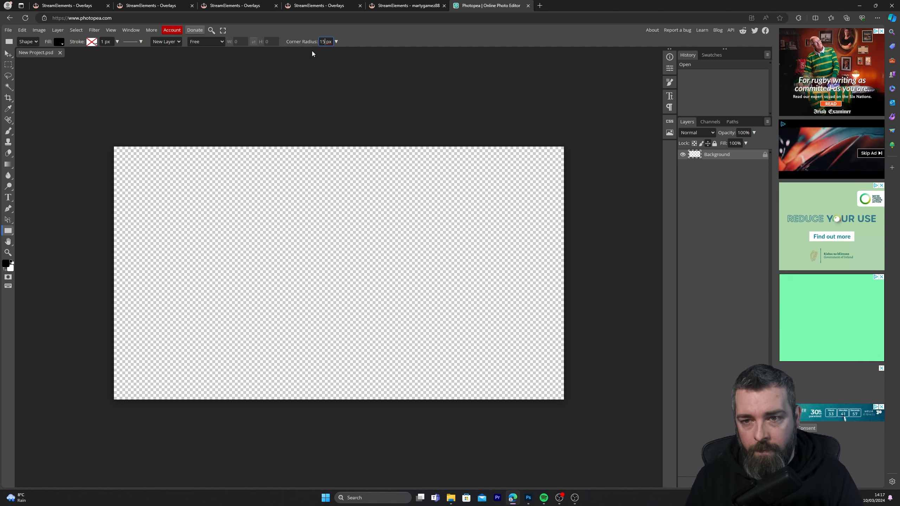
pyautogui.moveTo(123, 156); pyautogui.dragTo(276, 392)
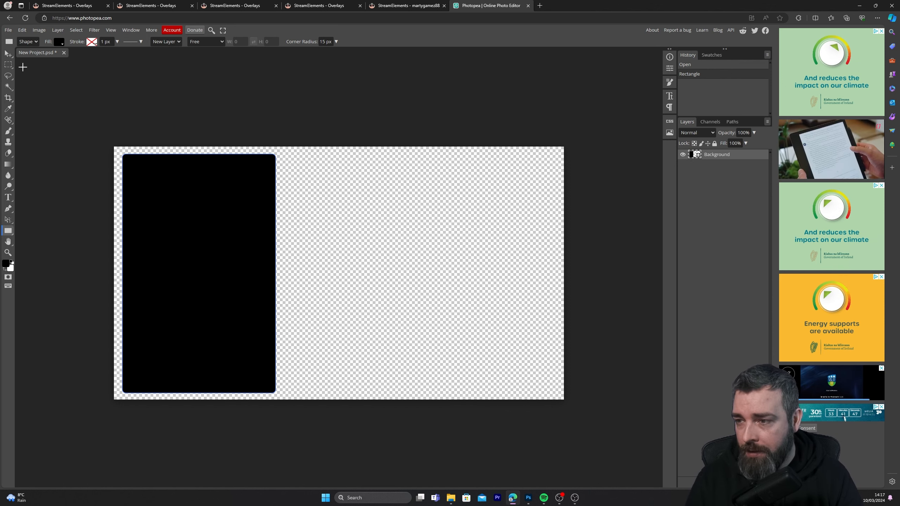
pyautogui.moveTo(754, 133); pyautogui.dragTo(732, 148)
pyautogui.click(741, 132)
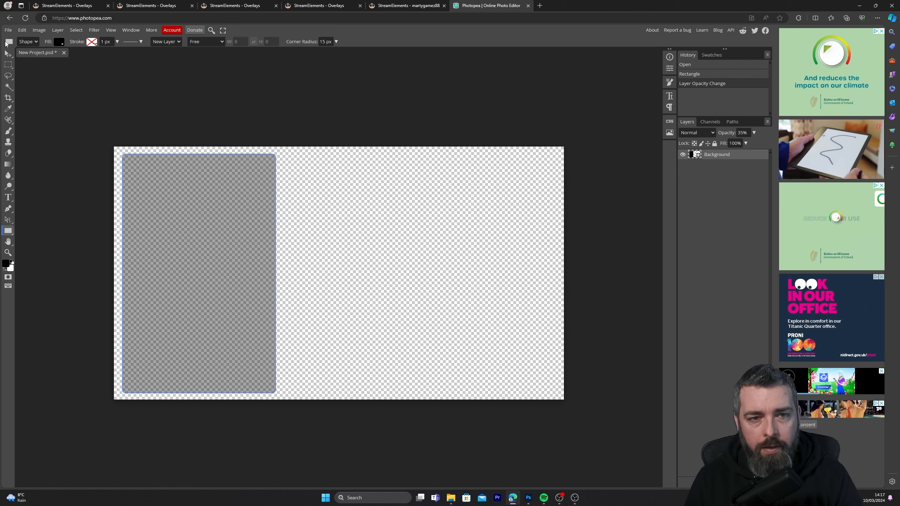
# Add a new empty layer above the rectangle's layer
pyautogui.hotkey('alt', 'ctrl', 't')
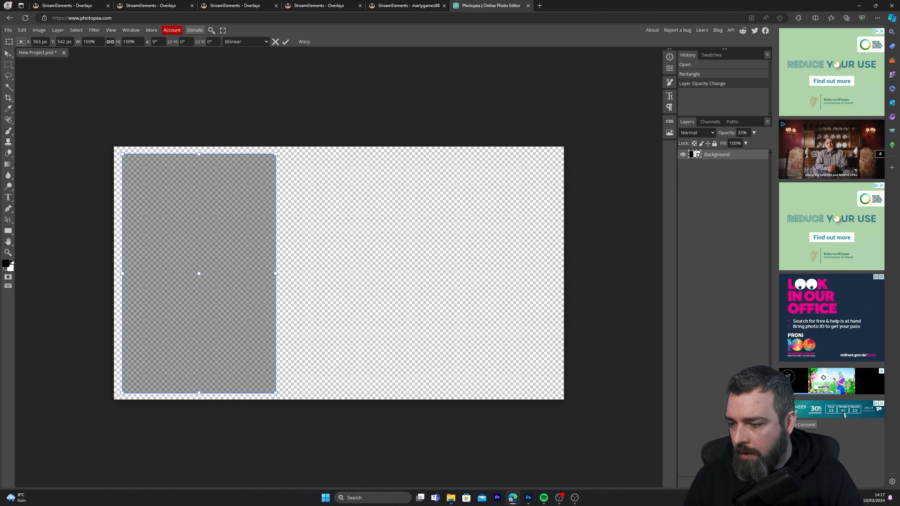
pyautogui.click(748, 482)
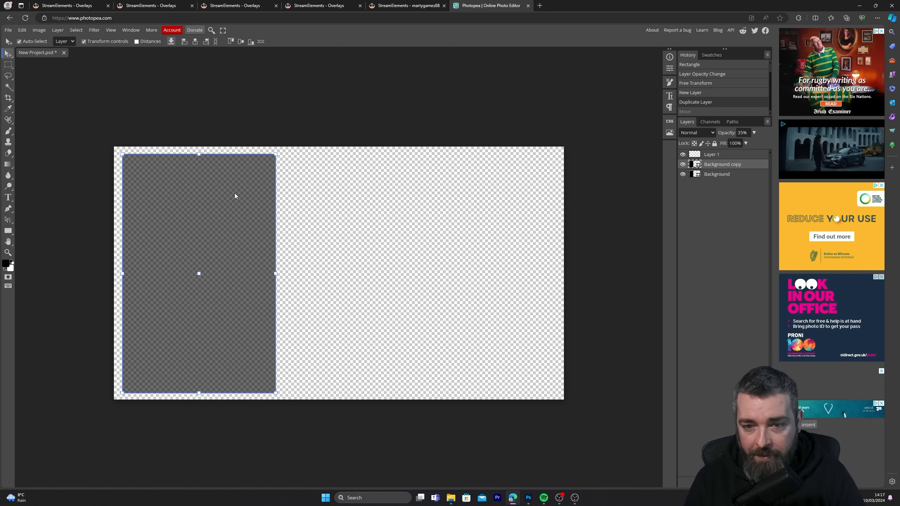
# Place a copy of the rectangle in the right half of the canvas, and duplicate the original rectangle's layer in place
pyautogui.moveTo(234, 194); pyautogui.dragTo(445, 225)
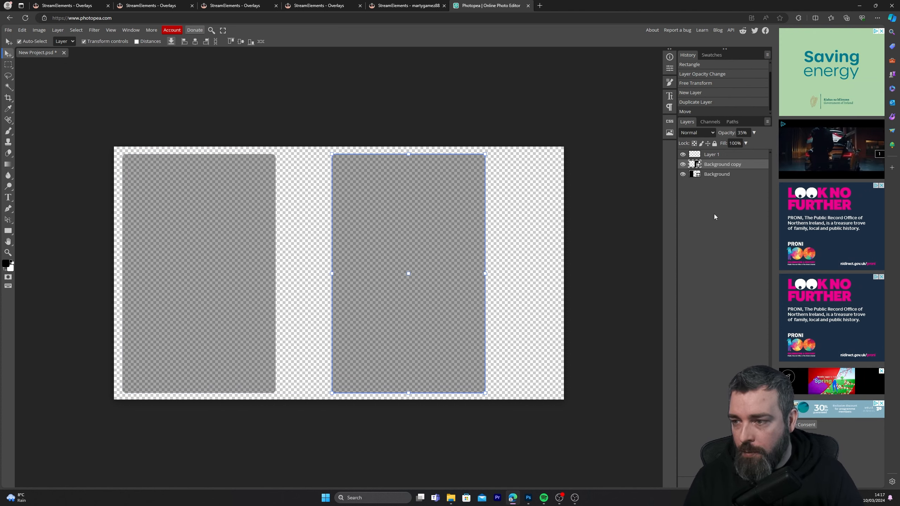
pyautogui.rightClick(731, 175)
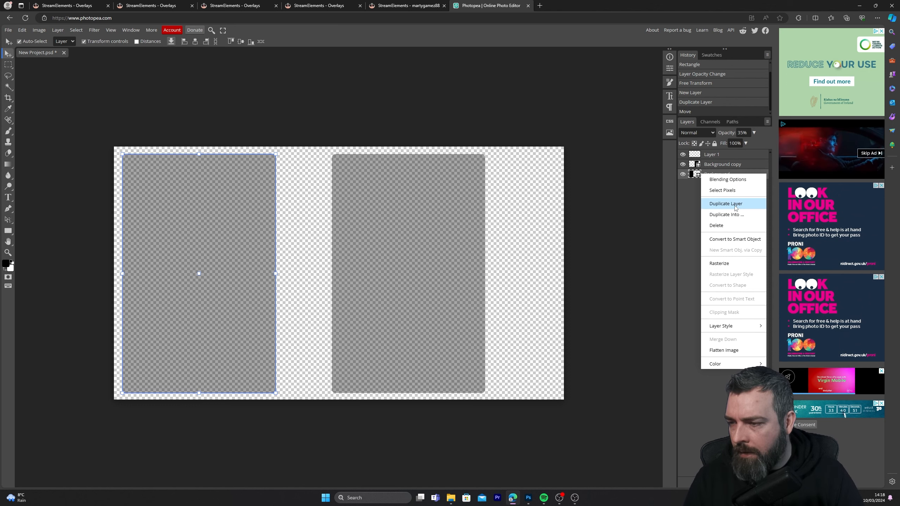
pyautogui.click(734, 205)
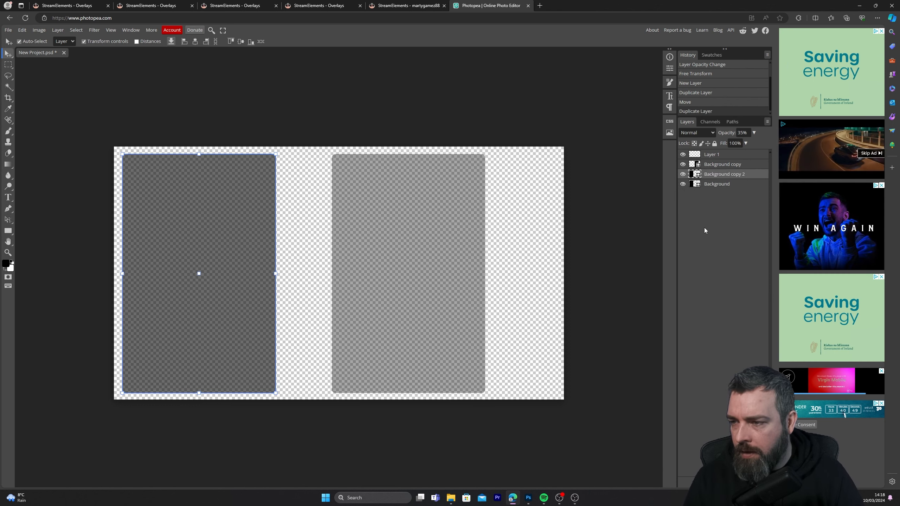
# Undo the in-place duplication of the original rectangle's layer and clear the selection
pyautogui.hotkey('ctrl', 'z')
pyautogui.click(634, 291)
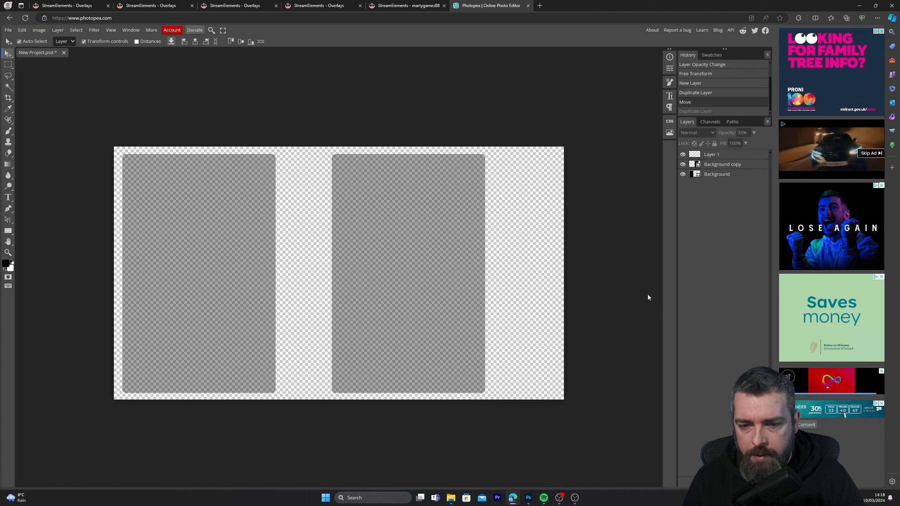
# Remove the fill from the rectangle copy in the canvas's right half and give it a solid white stroke 12 px wide
pyautogui.click(404, 267)
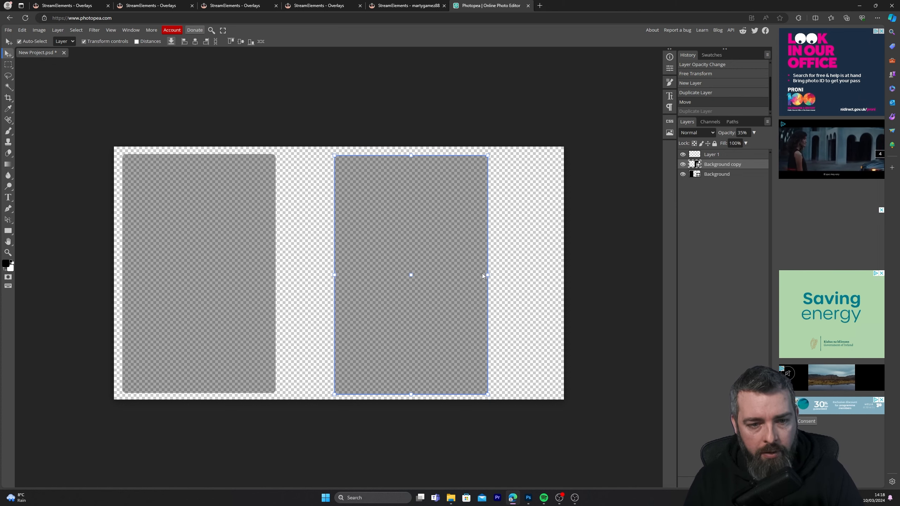
pyautogui.click(7, 232)
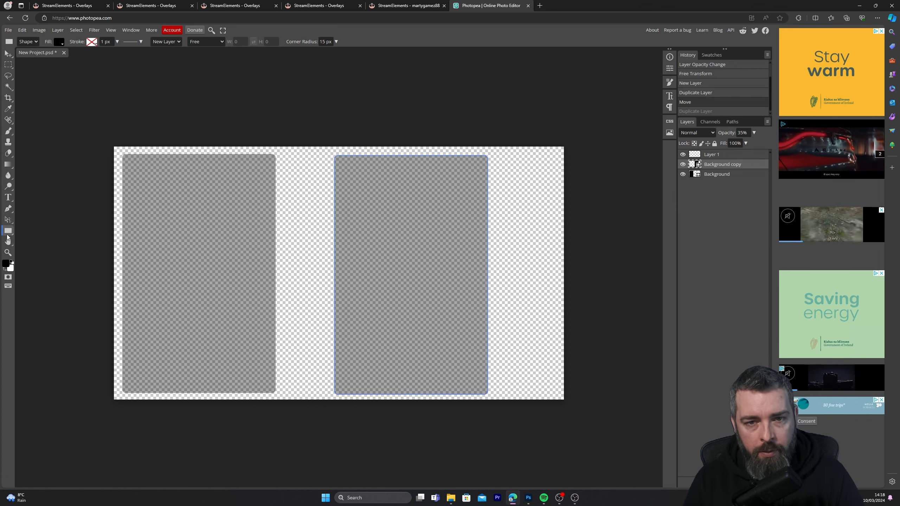
pyautogui.click(60, 42)
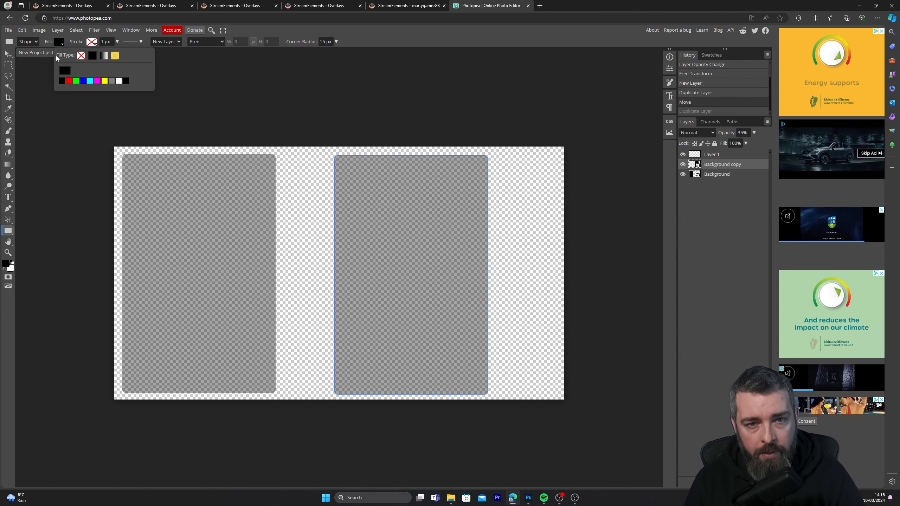
pyautogui.click(81, 55)
pyautogui.click(93, 43)
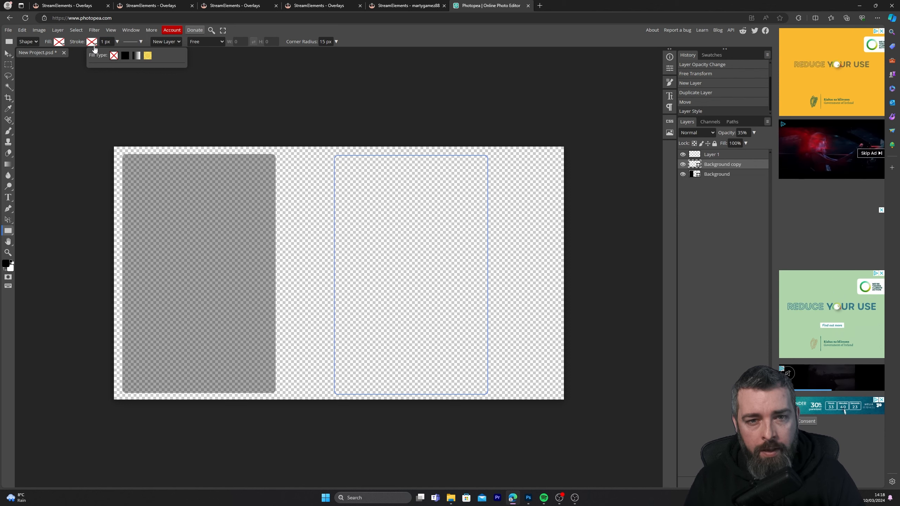
pyautogui.click(125, 56)
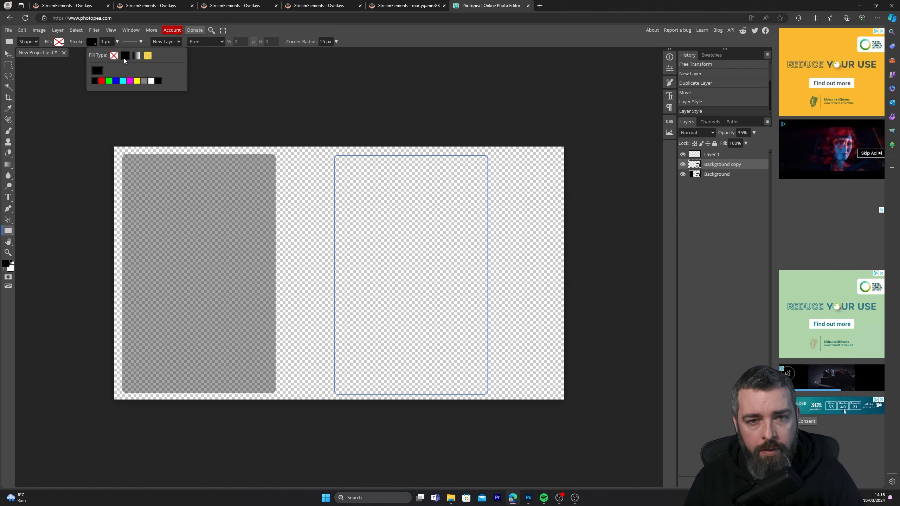
pyautogui.click(152, 81)
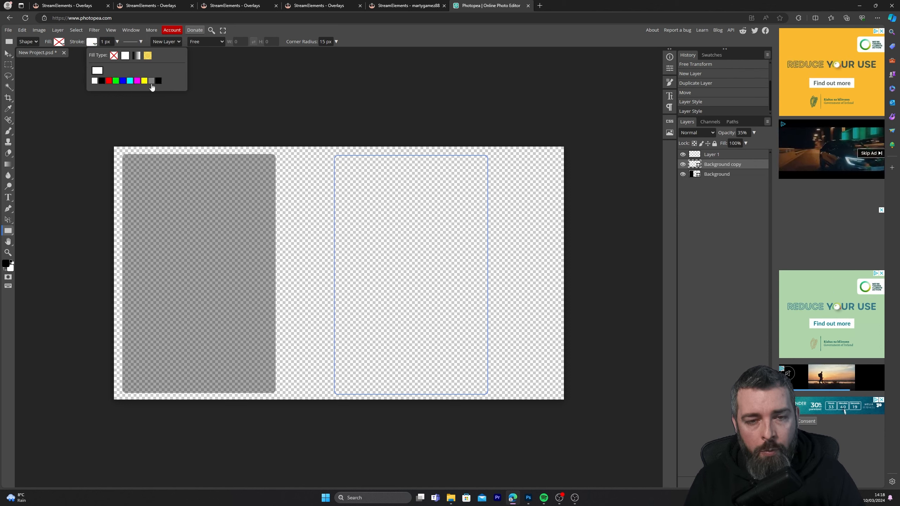
pyautogui.click(108, 41)
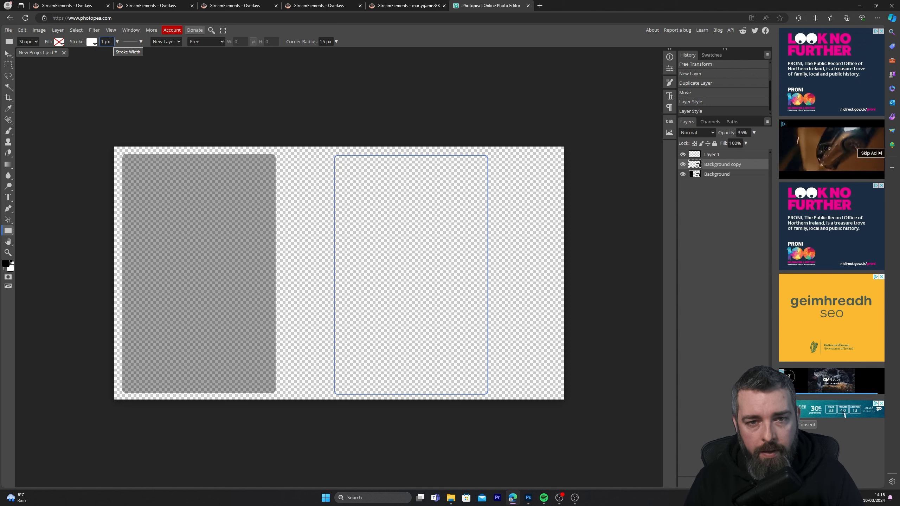
pyautogui.moveTo(104, 43); pyautogui.dragTo(101, 46)
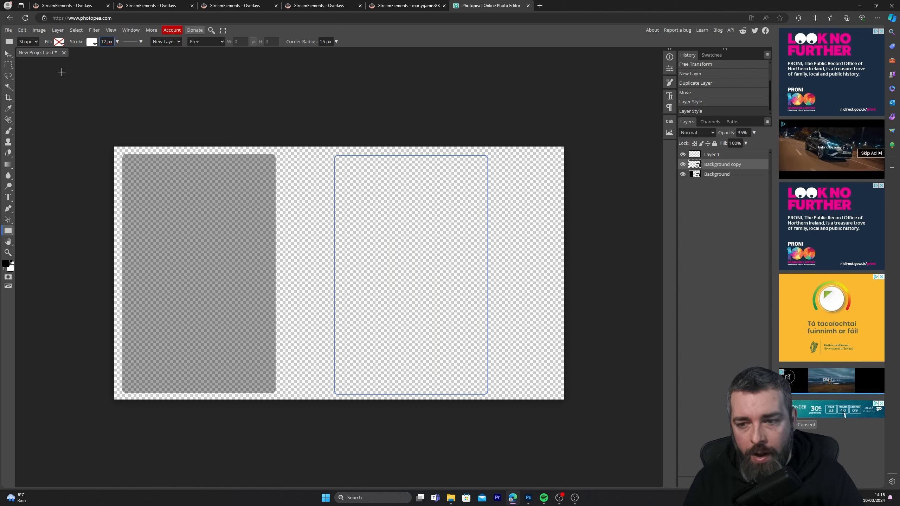
# Move the white outline onto the original dark rectangle and set the outline layer's opacity to 100%
pyautogui.press('v')
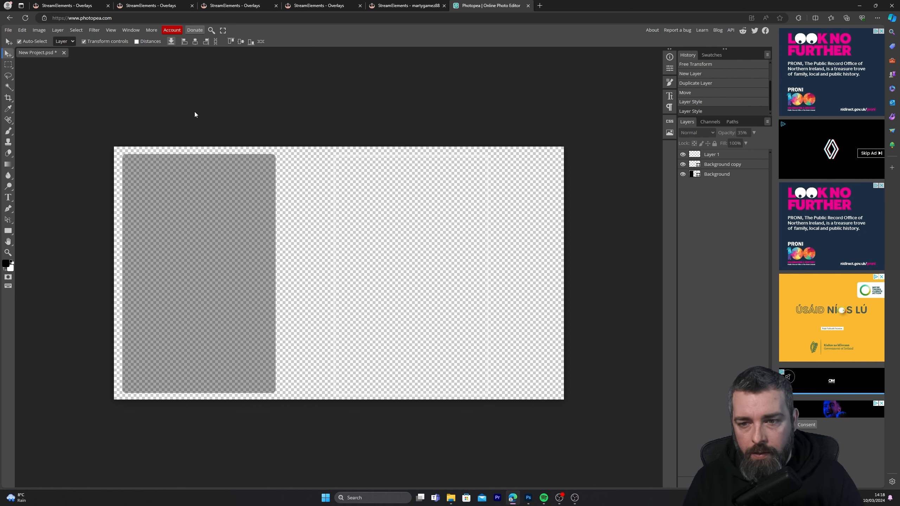
pyautogui.moveTo(356, 161); pyautogui.dragTo(147, 156)
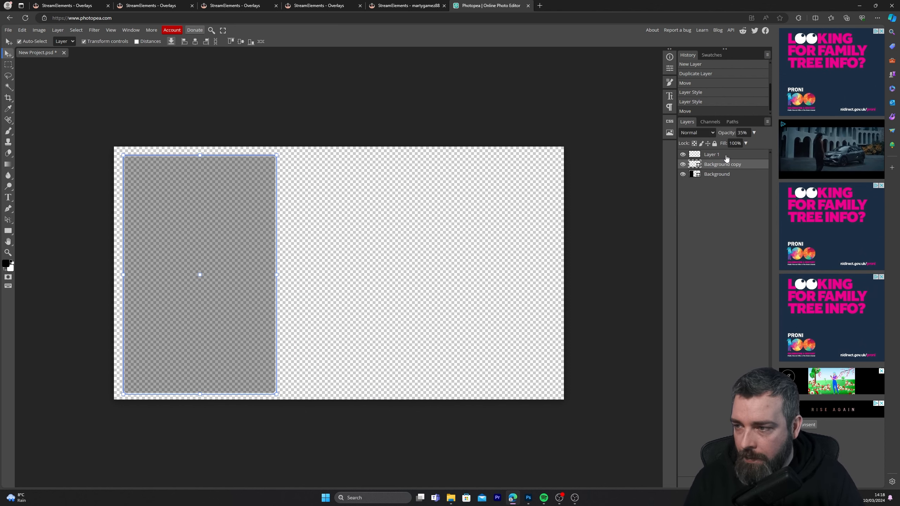
pyautogui.click(747, 133)
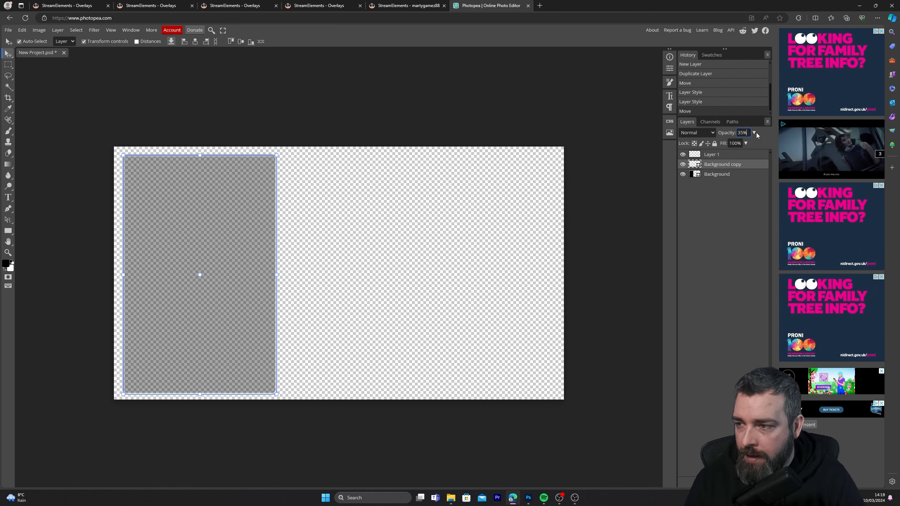
pyautogui.moveTo(731, 144); pyautogui.dragTo(766, 144)
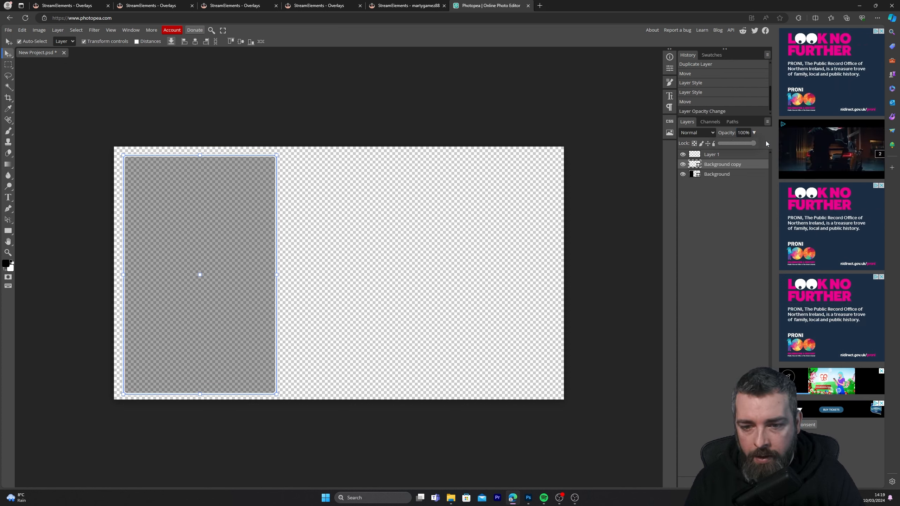
# Scale the dark rectangle and its white outline together to about 90%, keeping their lower-left corner in place
pyautogui.click(35, 65)
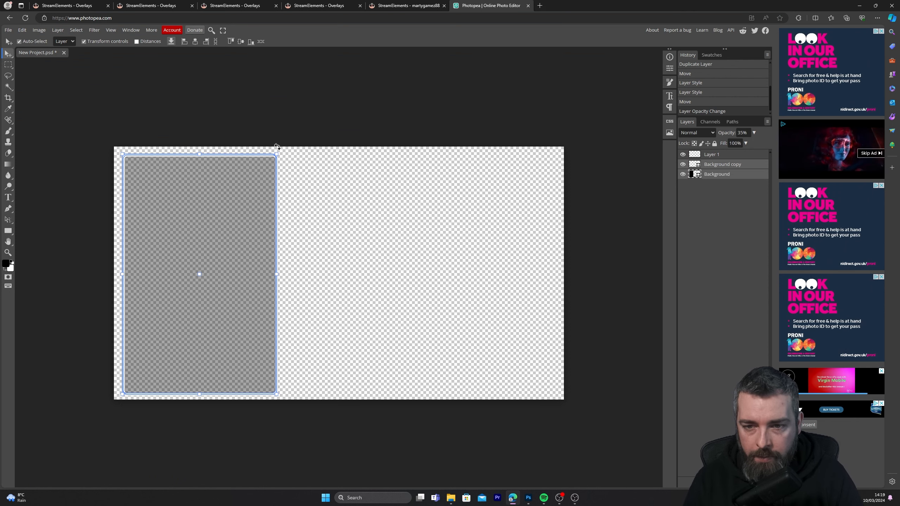
pyautogui.moveTo(278, 155); pyautogui.dragTo(261, 178)
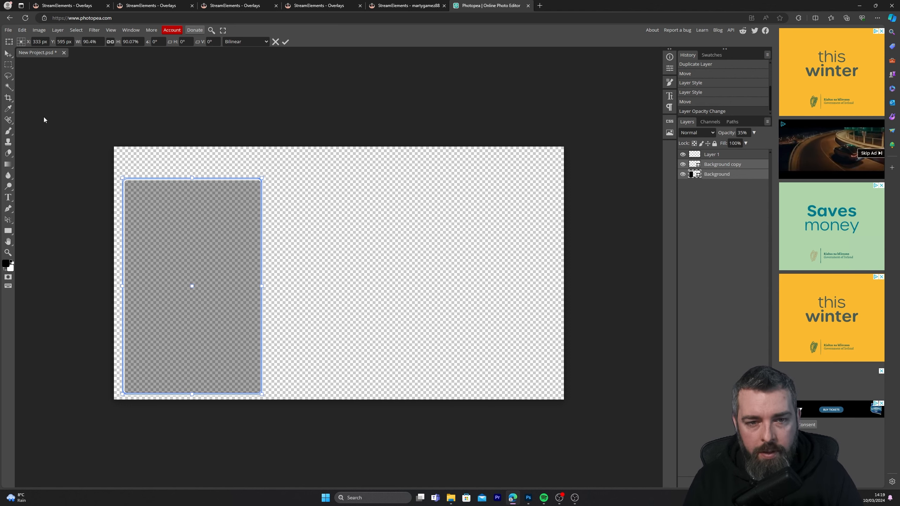
pyautogui.press('Return')
pyautogui.click(95, 100)
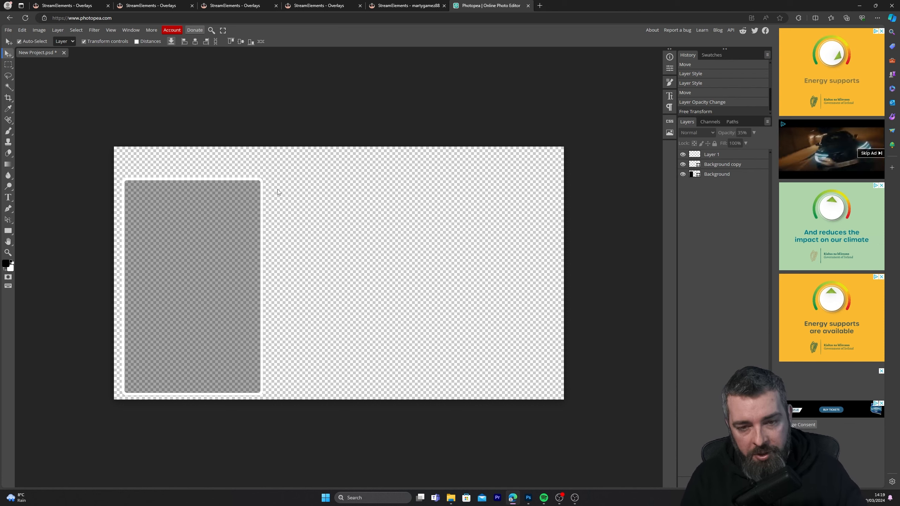
# Add a new layer and enter the text JUST CHATTING in the empty area above the box
pyautogui.click(8, 199)
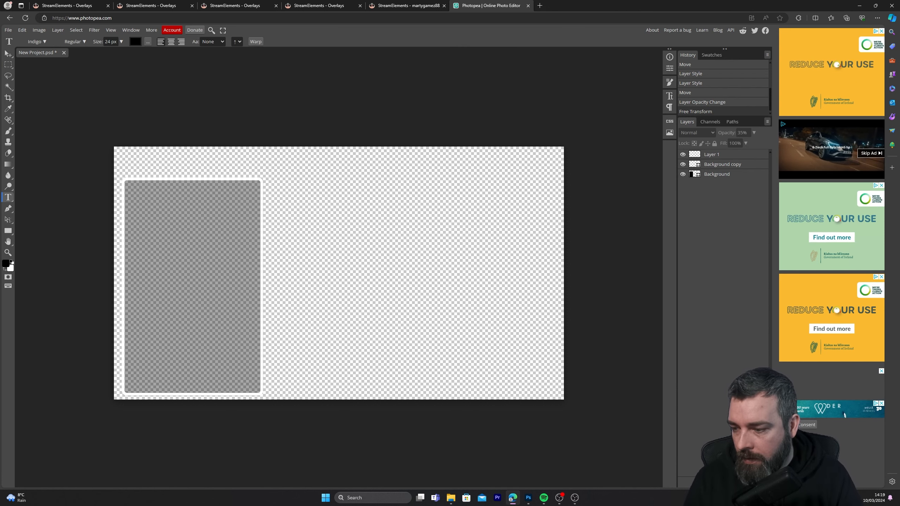
pyautogui.click(748, 482)
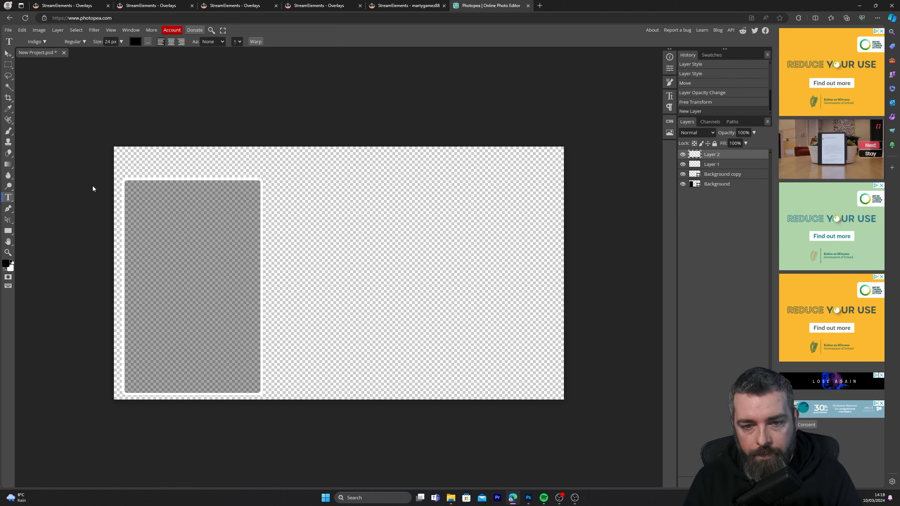
pyautogui.click(142, 155)
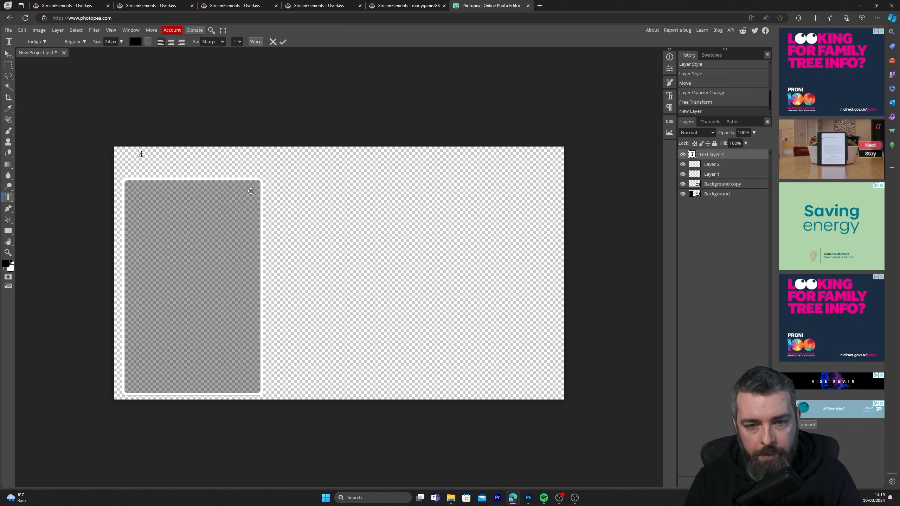
pyautogui.write('#JU')
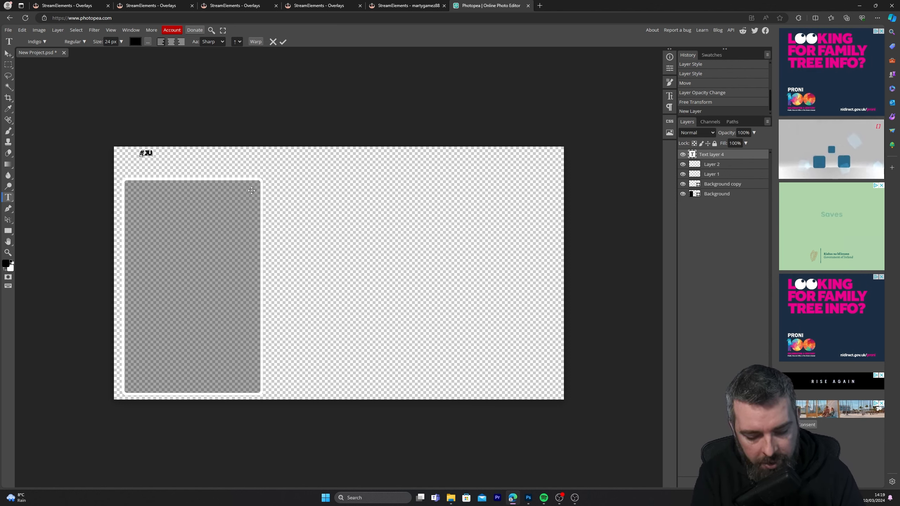
pyautogui.write('ST CHATI')
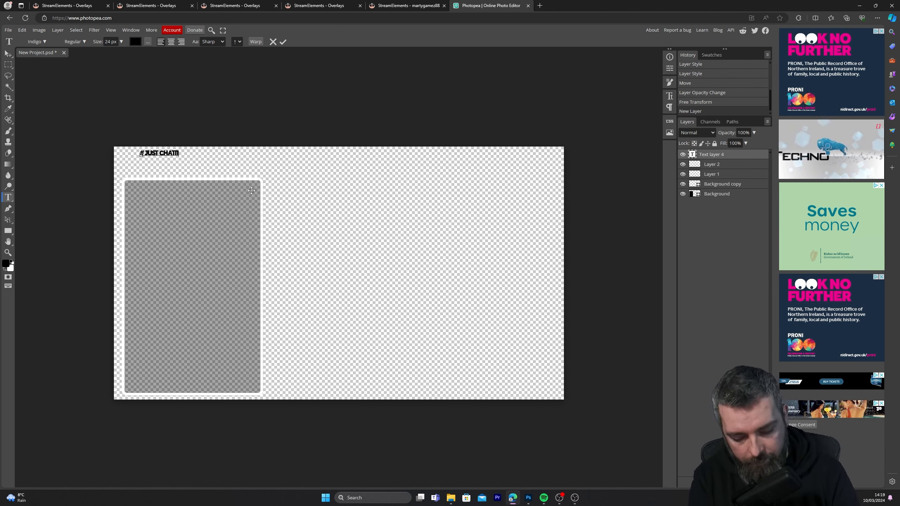
pyautogui.write('TING')
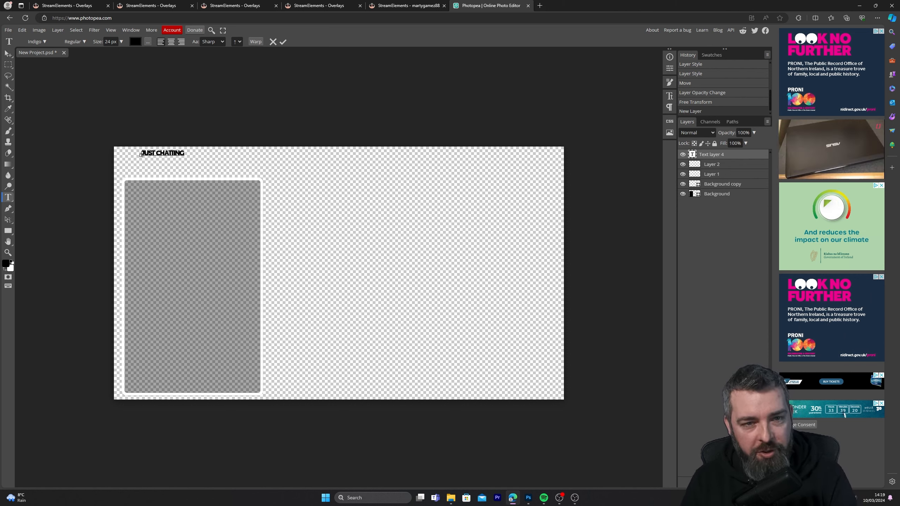
# Enlarge the JUST CHATTING text to about 312% and fit it across the box's width at its upper edge
pyautogui.click(8, 55)
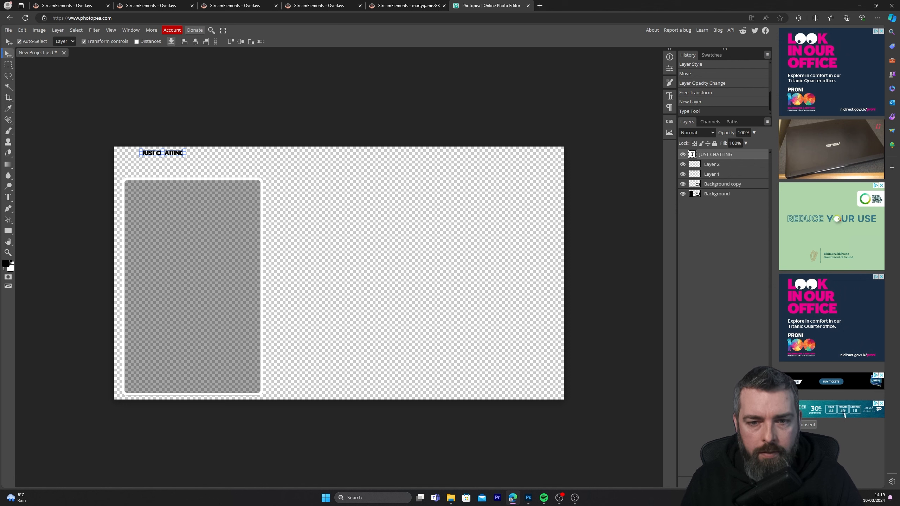
pyautogui.moveTo(185, 156); pyautogui.dragTo(242, 176)
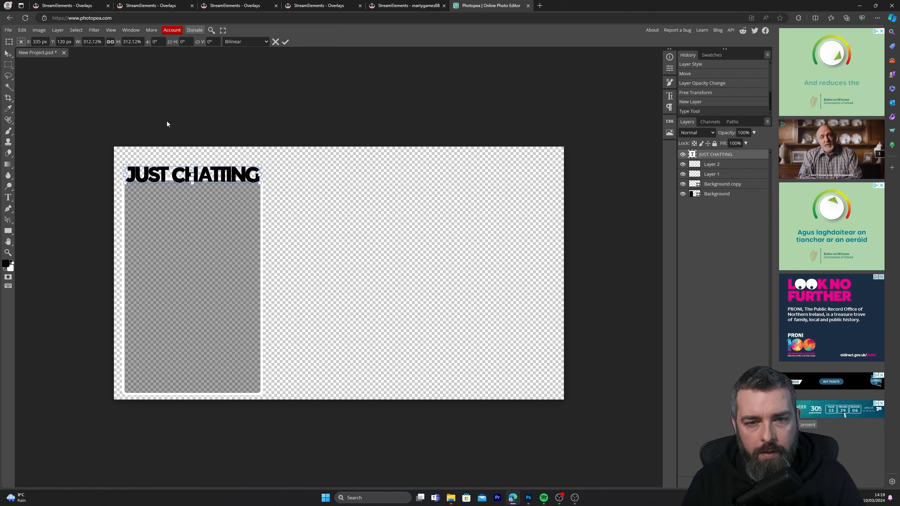
# Add a white (ffffff) stroke to the JUST CHATTING text layer as a layer style
pyautogui.doubleClick(751, 156)
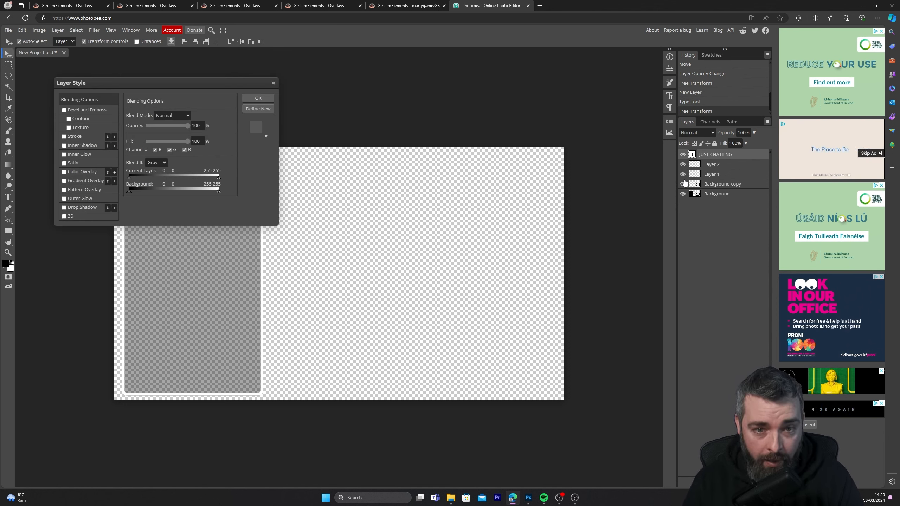
pyautogui.click(63, 136)
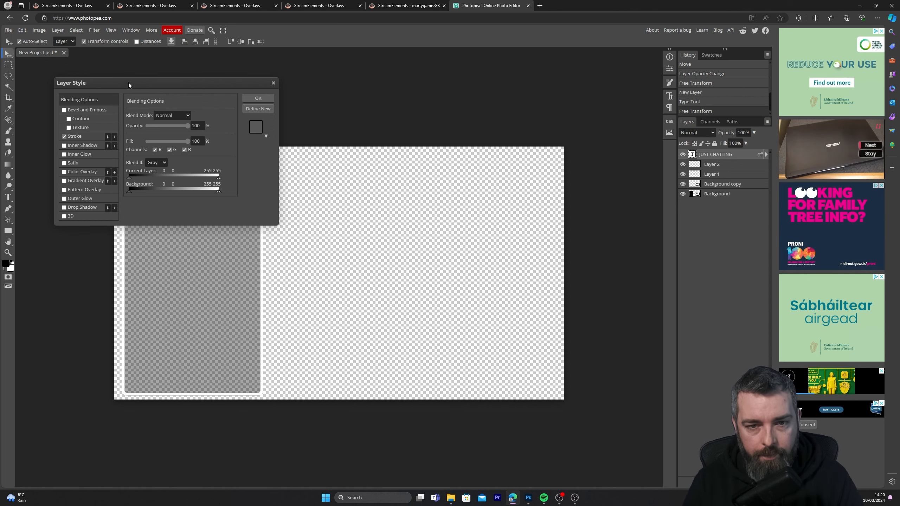
pyautogui.moveTo(128, 82); pyautogui.dragTo(478, 86)
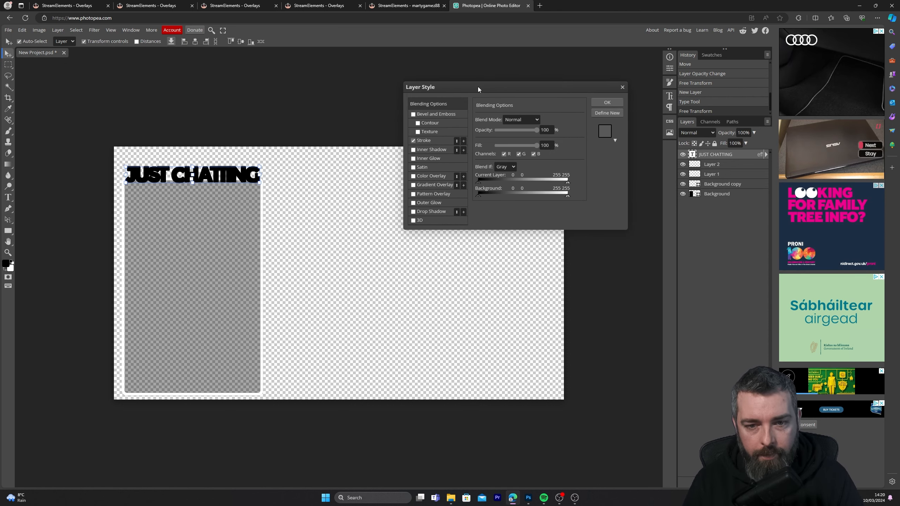
pyautogui.click(438, 141)
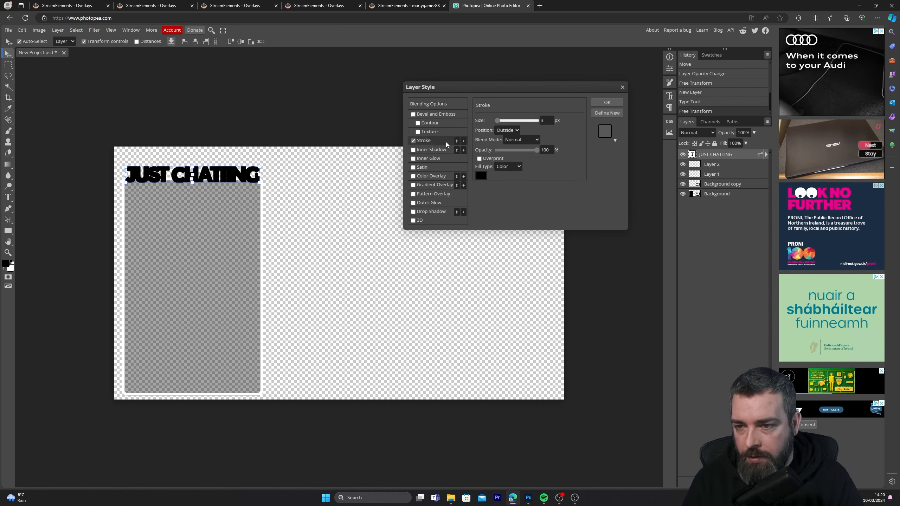
pyautogui.click(480, 175)
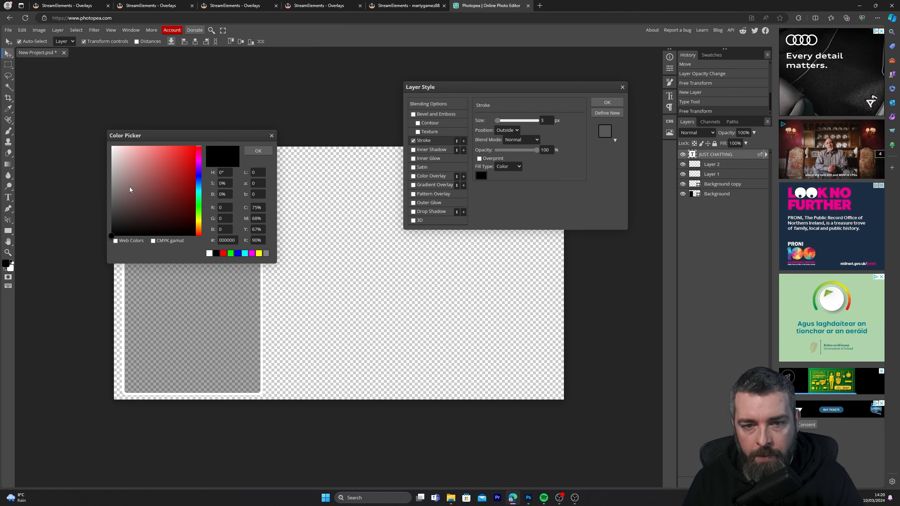
pyautogui.moveTo(130, 189); pyautogui.dragTo(69, 110)
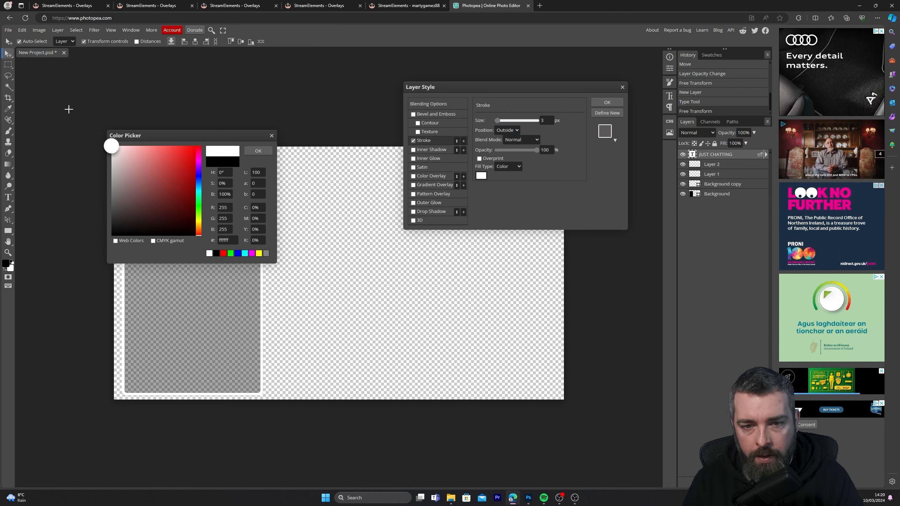
pyautogui.click(258, 151)
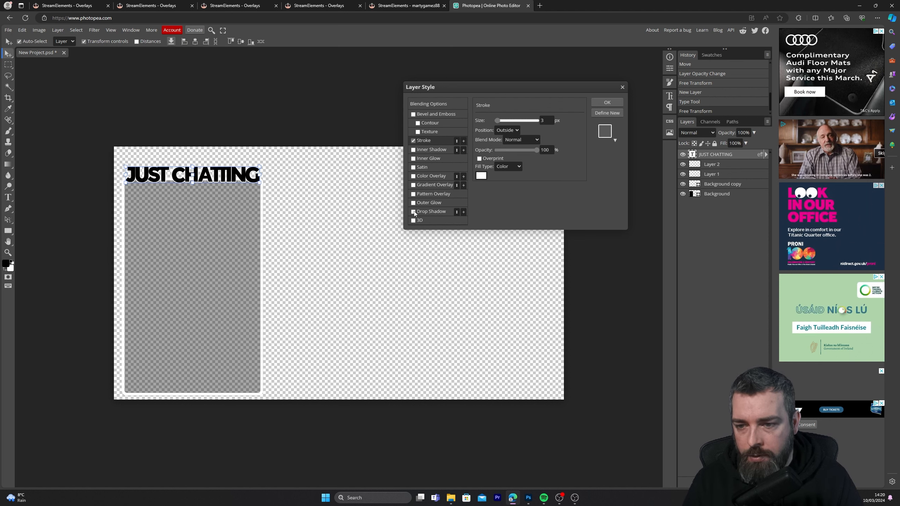
# Add a drop shadow with a distance of 10 px to the JUST CHATTING text and set its stroke size to 7 px
pyautogui.click(431, 211)
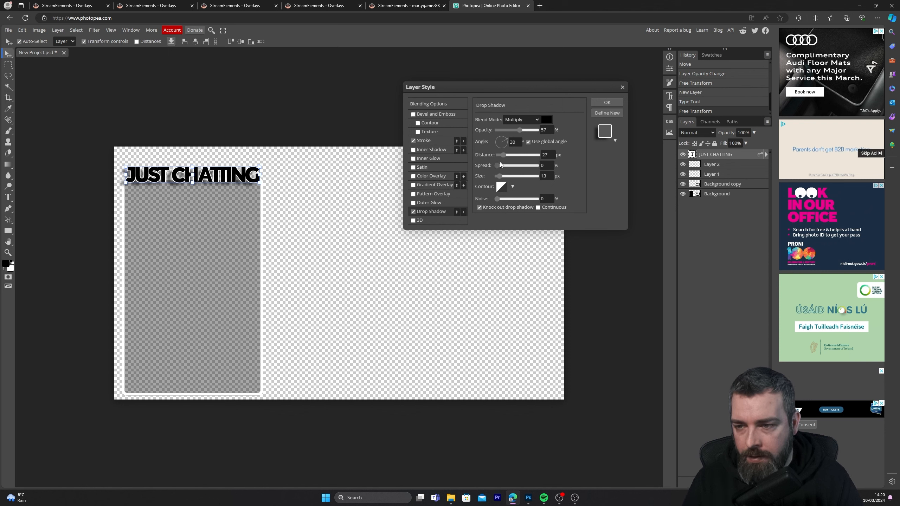
pyautogui.moveTo(502, 155); pyautogui.dragTo(500, 156)
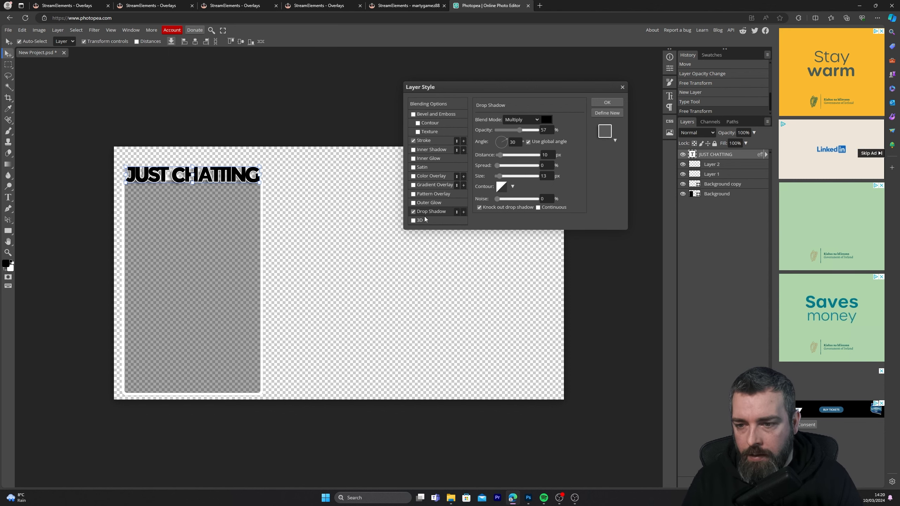
pyautogui.click(424, 141)
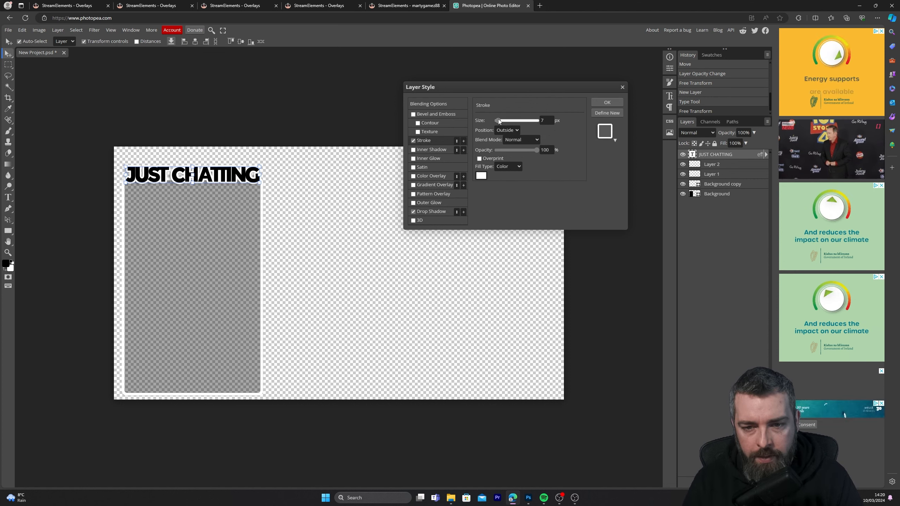
pyautogui.moveTo(498, 119); pyautogui.dragTo(497, 120)
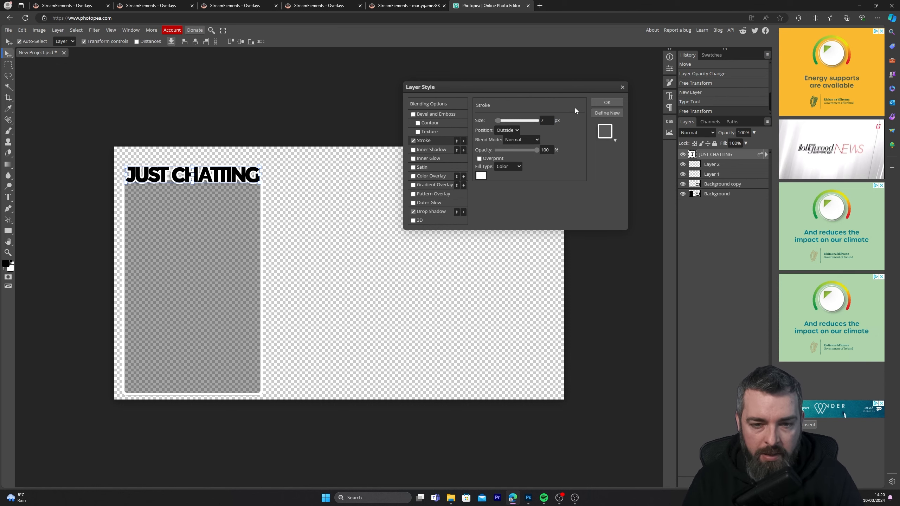
# Apply the text's layer style, select all five layers, and move the whole chat box design slightly upward on the canvas
pyautogui.click(601, 104)
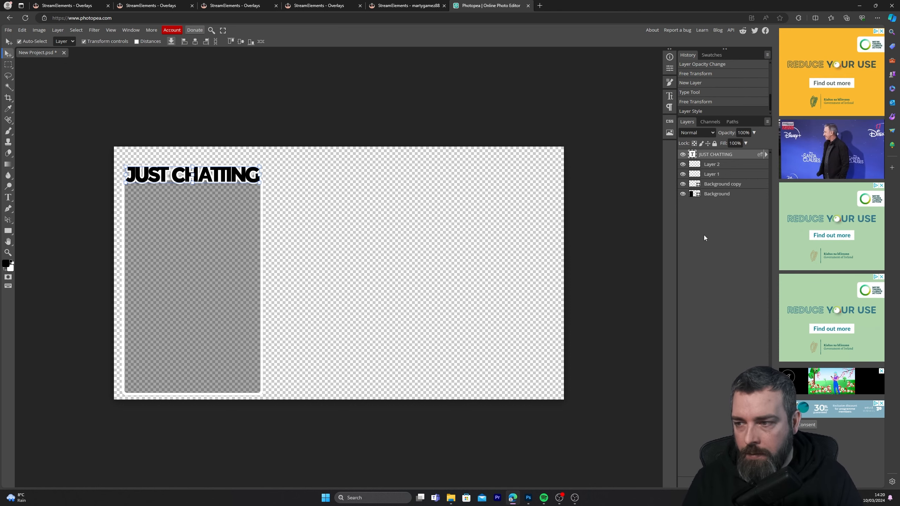
pyautogui.click(723, 164)
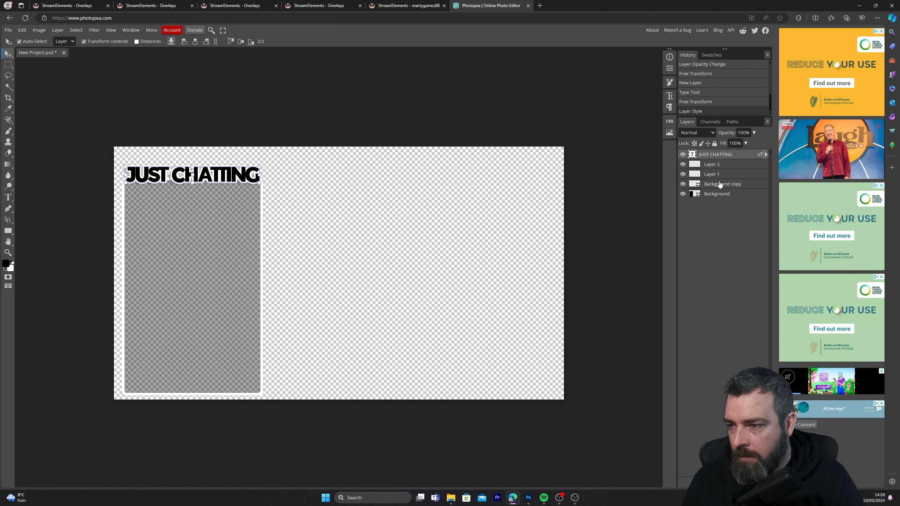
pyautogui.click(720, 185)
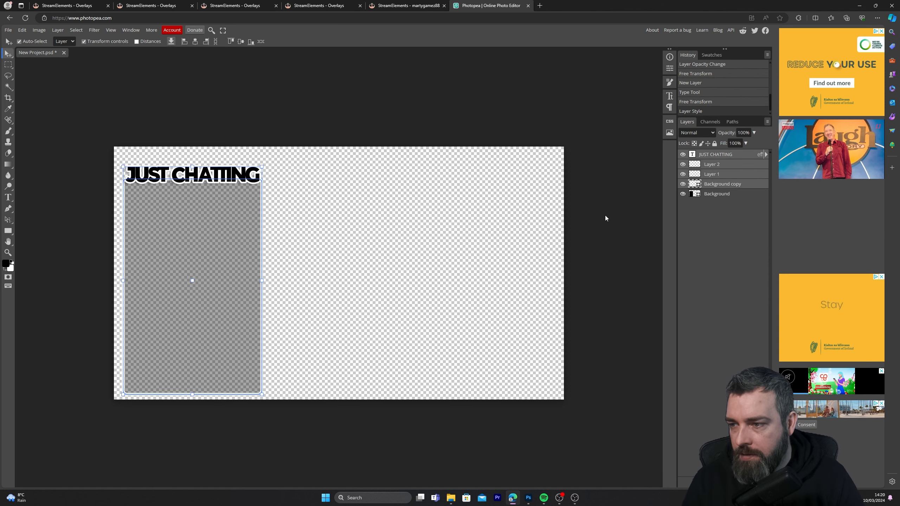
pyautogui.keyDown('shift'); pyautogui.click(723, 195); pyautogui.keyUp('shift')
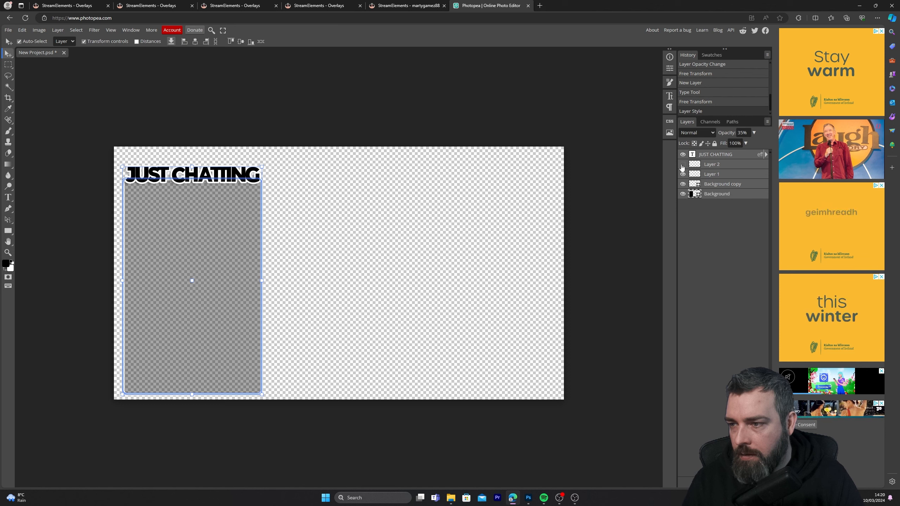
pyautogui.moveTo(206, 260); pyautogui.dragTo(188, 275)
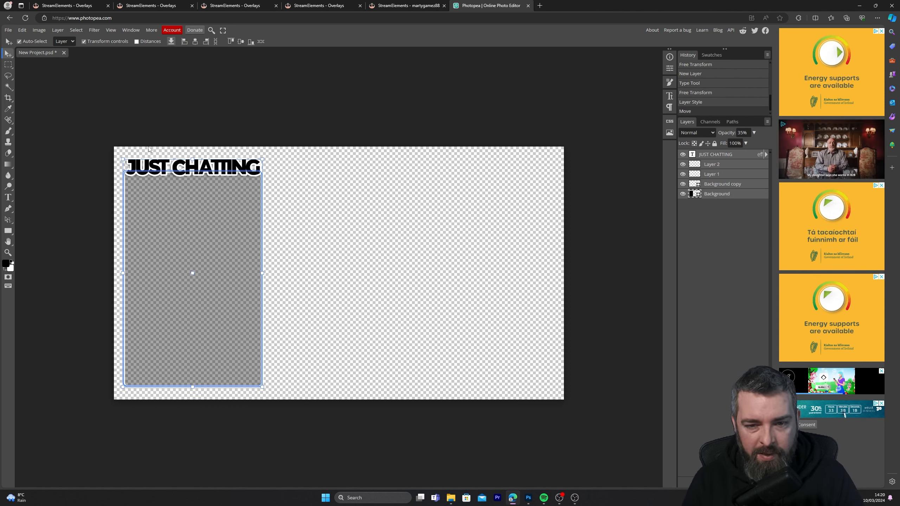
# Try the chat box design on the canvas's right side, return it to the left side, and clear the layer selection
pyautogui.moveTo(179, 269); pyautogui.dragTo(462, 267)
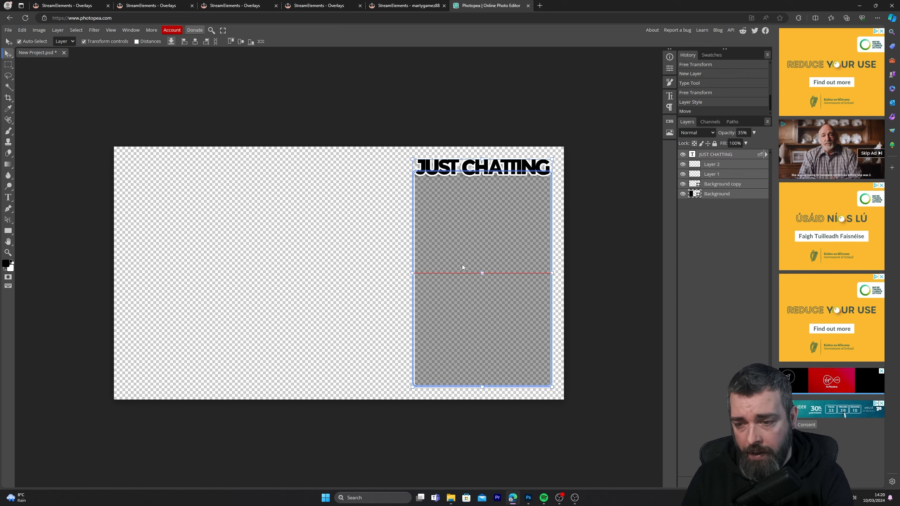
pyautogui.moveTo(462, 265); pyautogui.dragTo(198, 265)
pyautogui.click(244, 132)
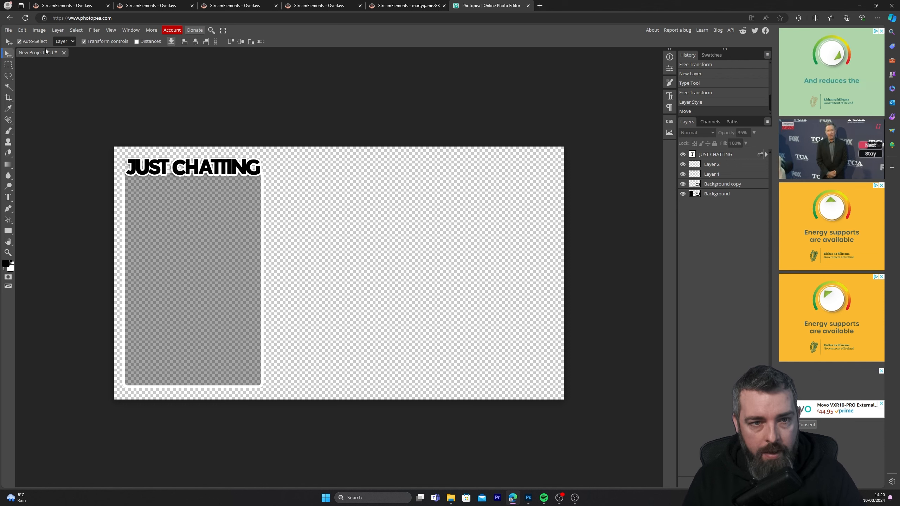
# Export the chat box design as a PNG image named New Project at 1920 × 1080 px
pyautogui.click(8, 30)
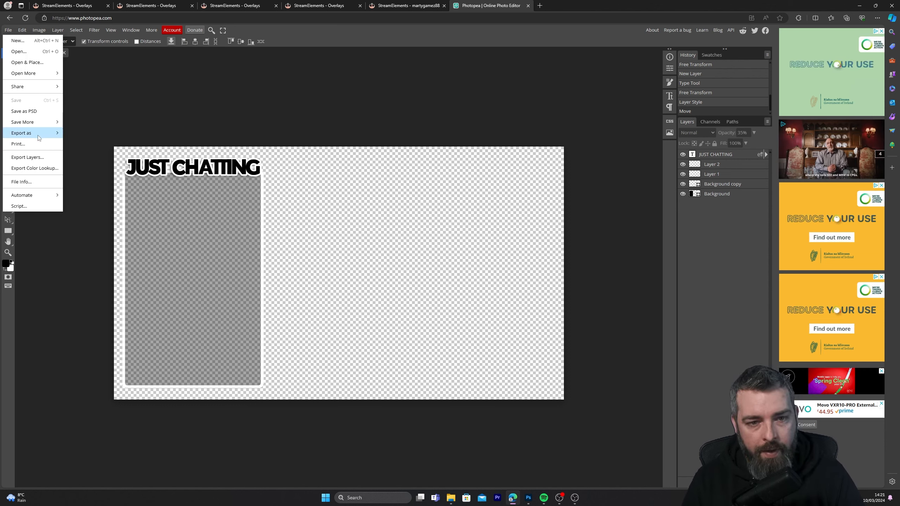
pyautogui.moveTo(39, 137)
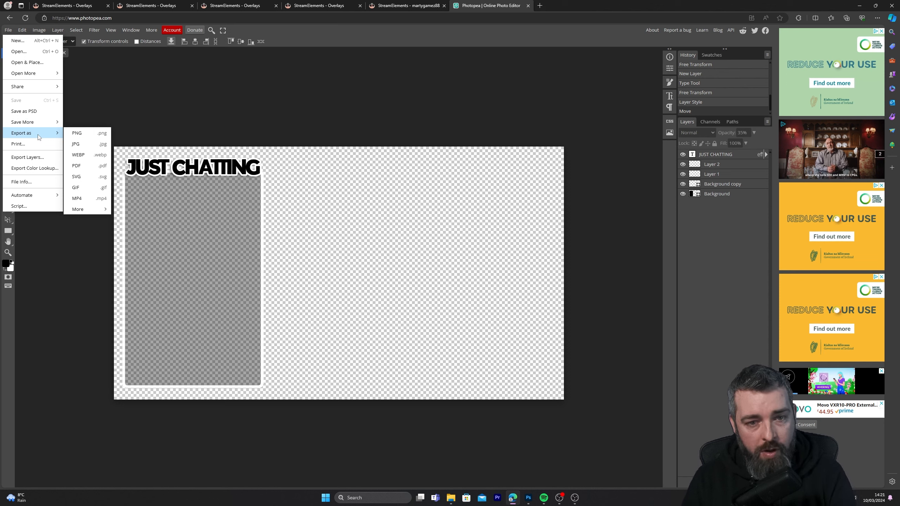
pyautogui.click(76, 134)
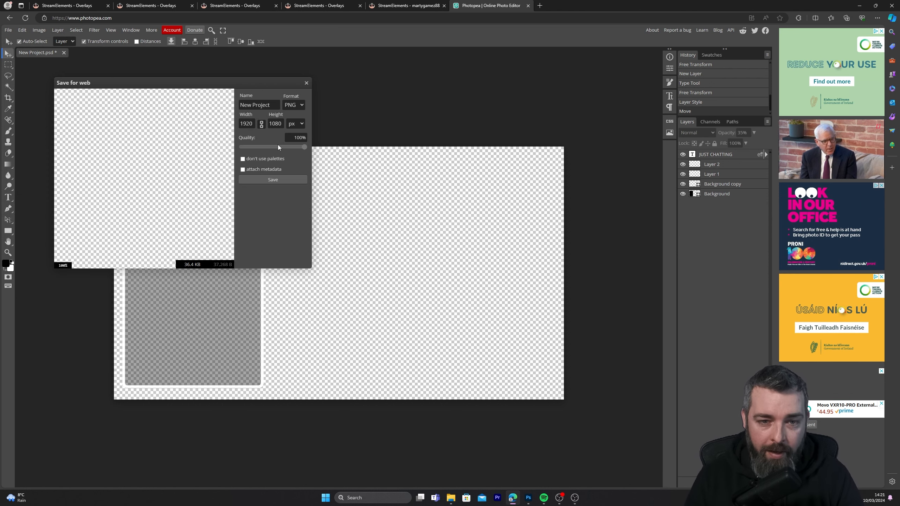
pyautogui.click(274, 181)
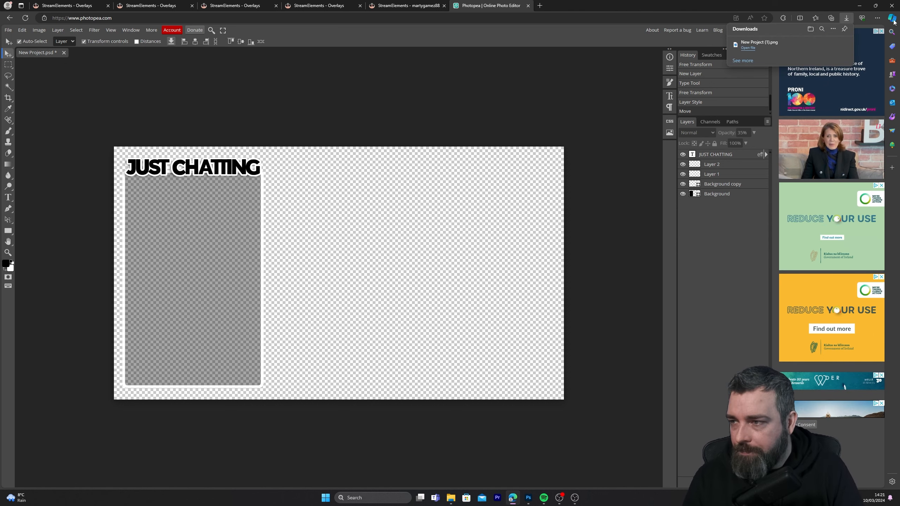
# Switch to OBS and hide the just chatting source in the current scene
pyautogui.click(859, 6)
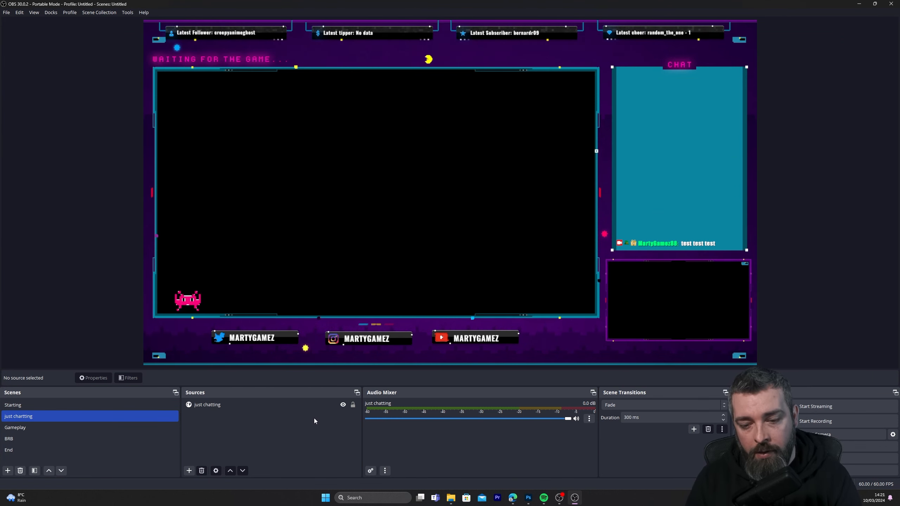
pyautogui.click(344, 408)
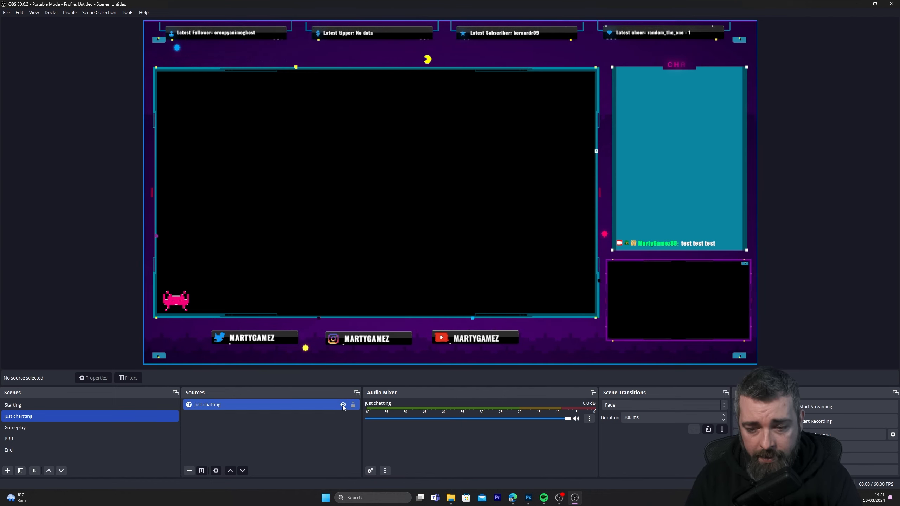
pyautogui.click(342, 404)
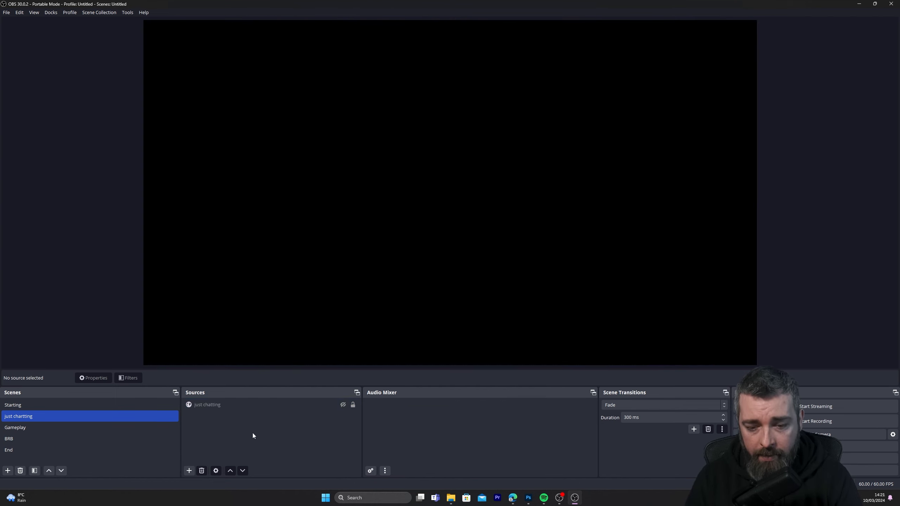
# Add a new image source named chatting to the current scene
pyautogui.click(188, 471)
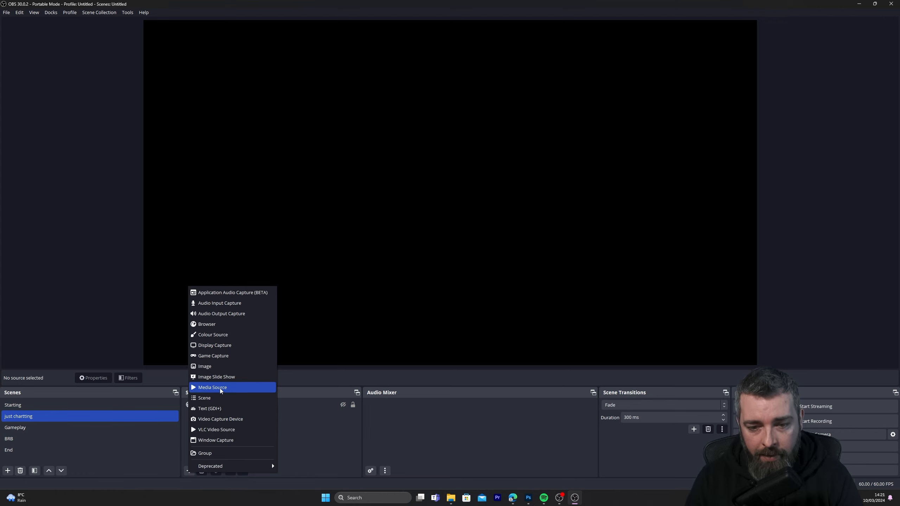
pyautogui.click(213, 365)
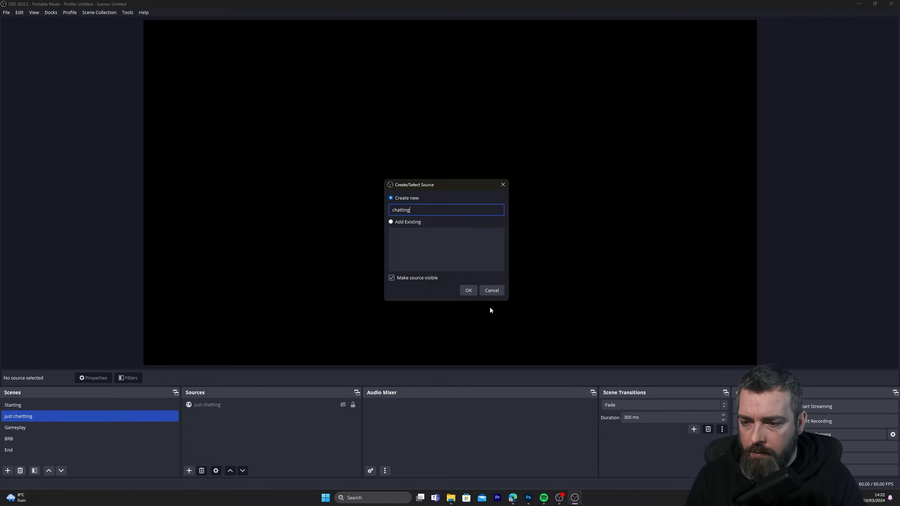
pyautogui.click(468, 290)
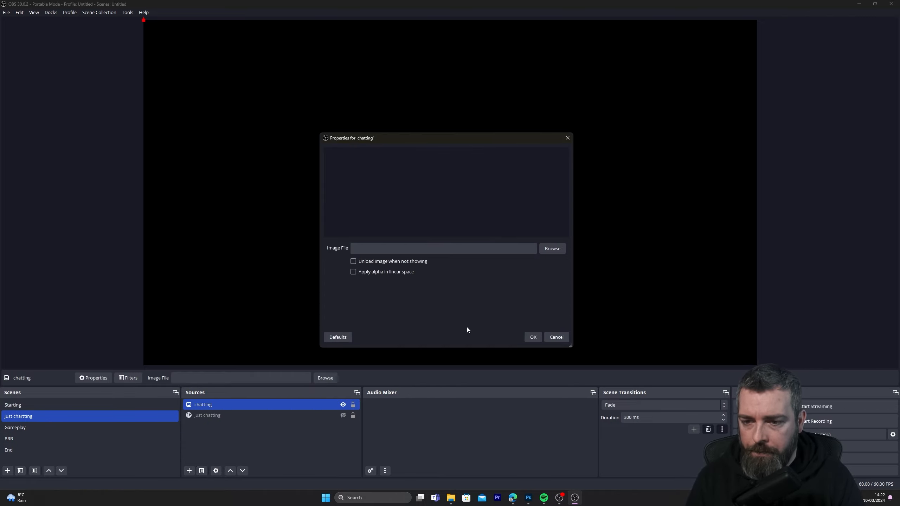
# Load New Project (1).png from Downloads into the chatting image source and fit it to the full screen
pyautogui.click(552, 249)
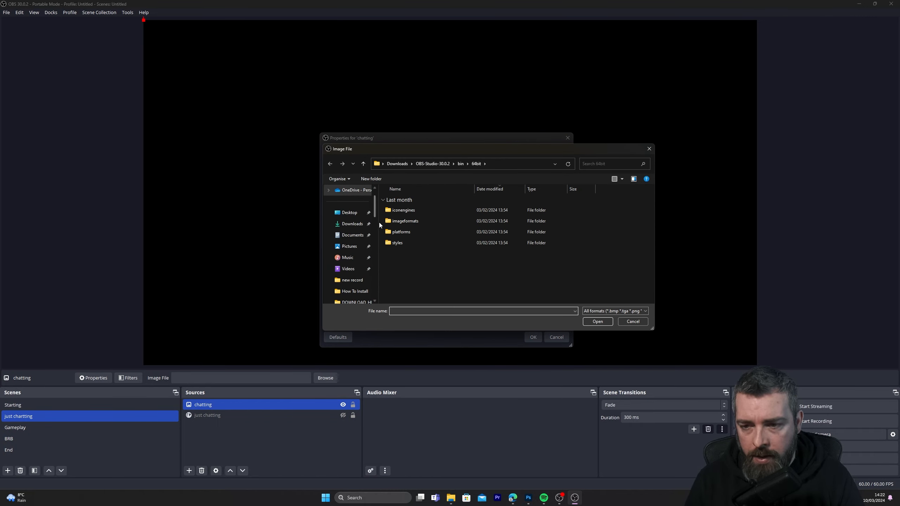
pyautogui.click(351, 223)
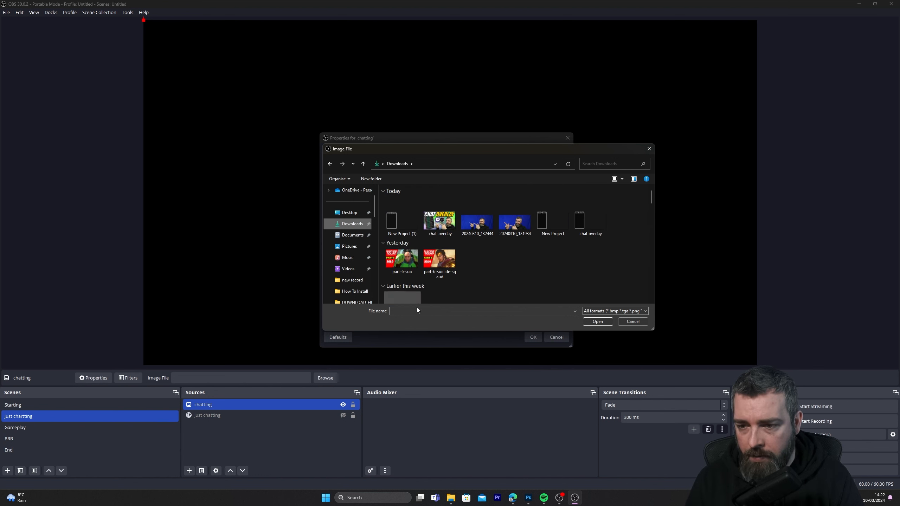
pyautogui.click(396, 226)
pyautogui.click(597, 322)
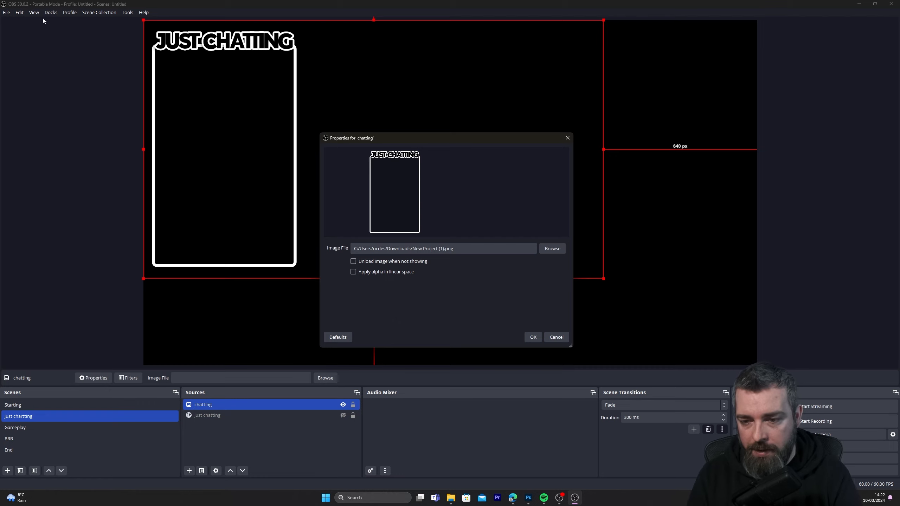
pyautogui.click(532, 337)
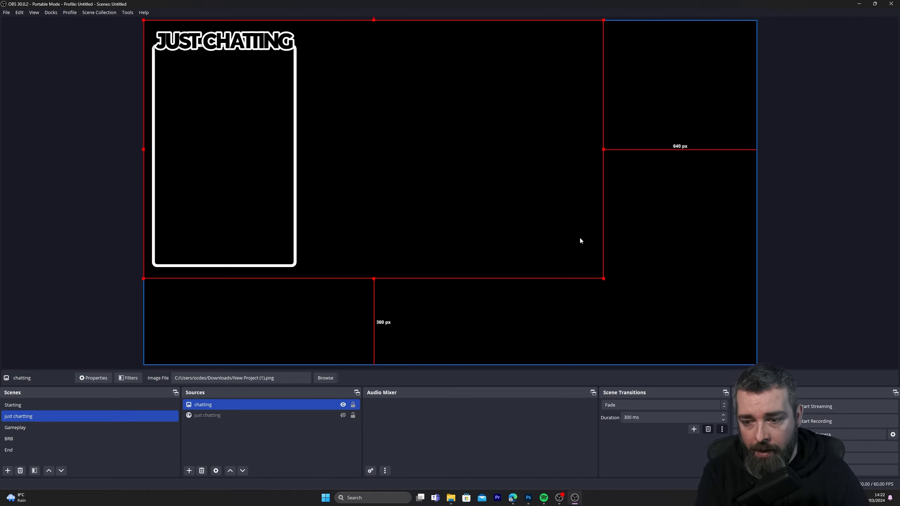
pyautogui.hotkey('ctrl', 'f')
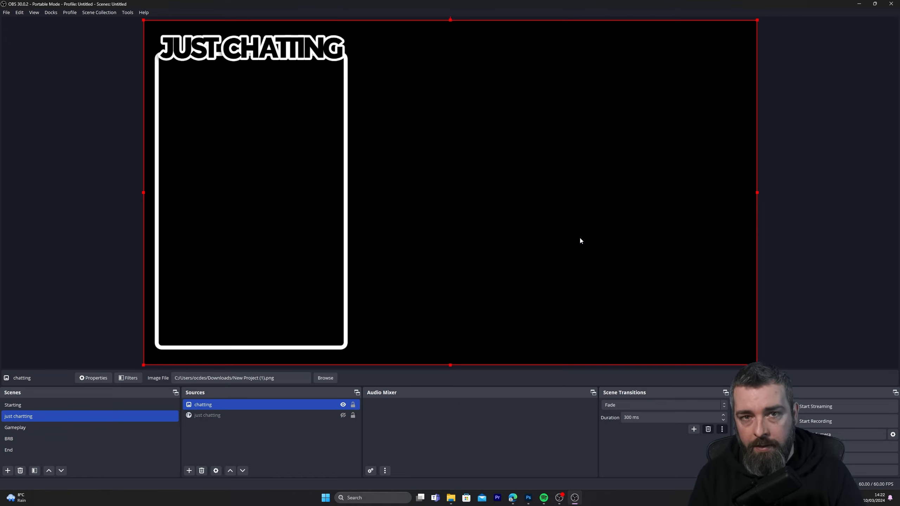
pyautogui.click(787, 207)
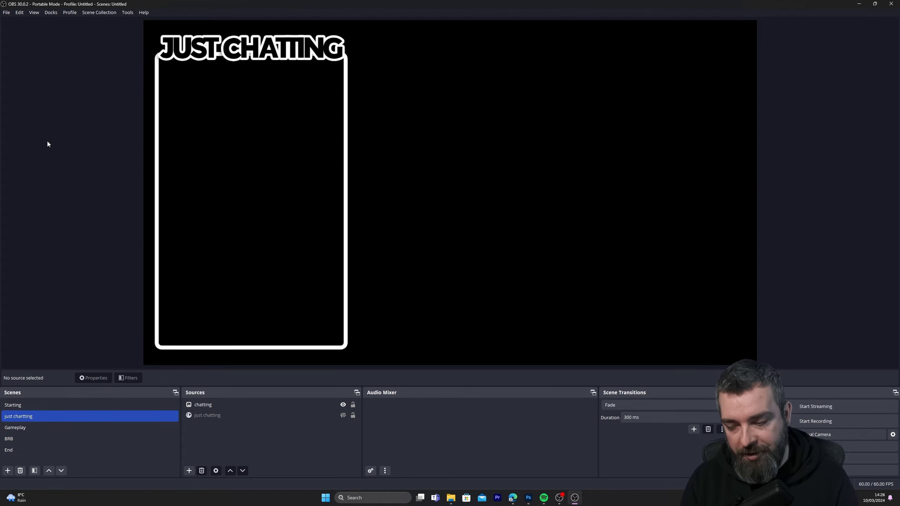
# Switch to StreamElements, copy the URL of the chat overlay new overlay, and return to OBS
pyautogui.click(512, 498)
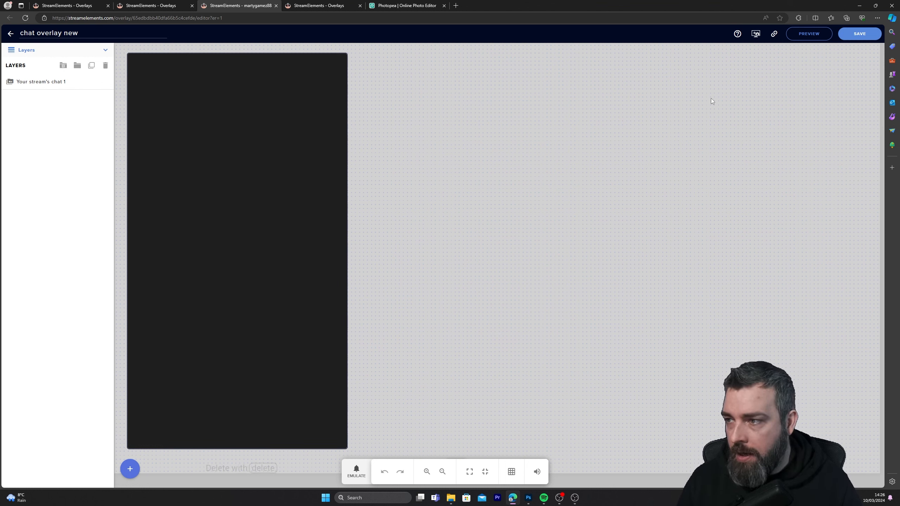
pyautogui.moveTo(776, 39)
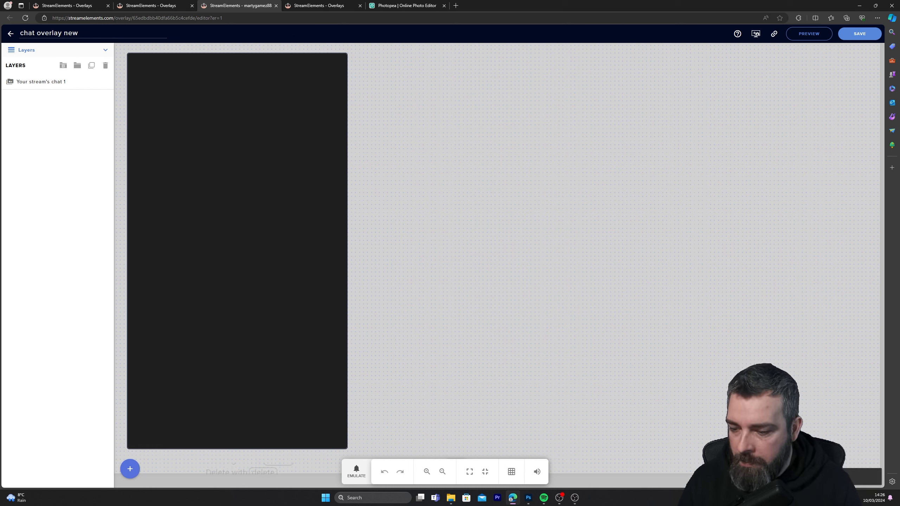
pyautogui.click(577, 501)
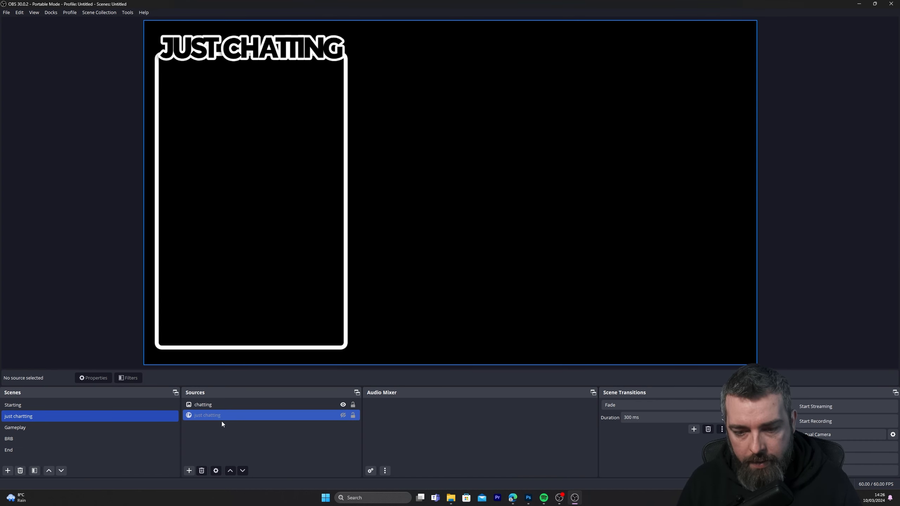
# Add a new browser source named chatting text to the current scene
pyautogui.click(190, 472)
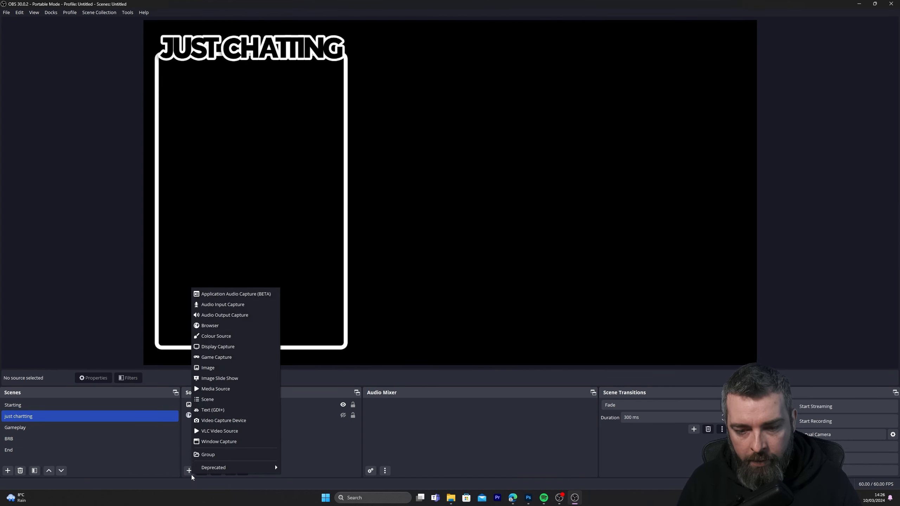
pyautogui.click(225, 324)
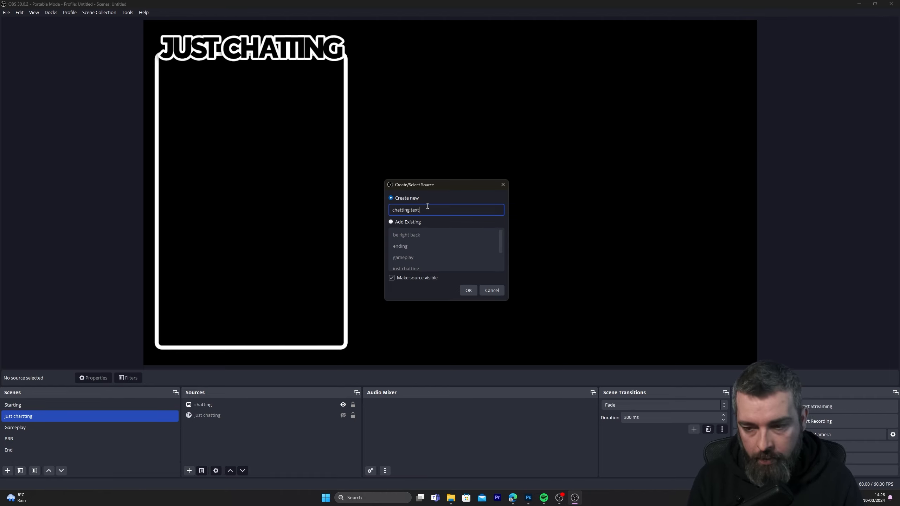
pyautogui.click(469, 290)
# Replace the default URL of the chatting text browser source with the copied private overlay URL
pyautogui.moveTo(456, 260); pyautogui.dragTo(84, 247)
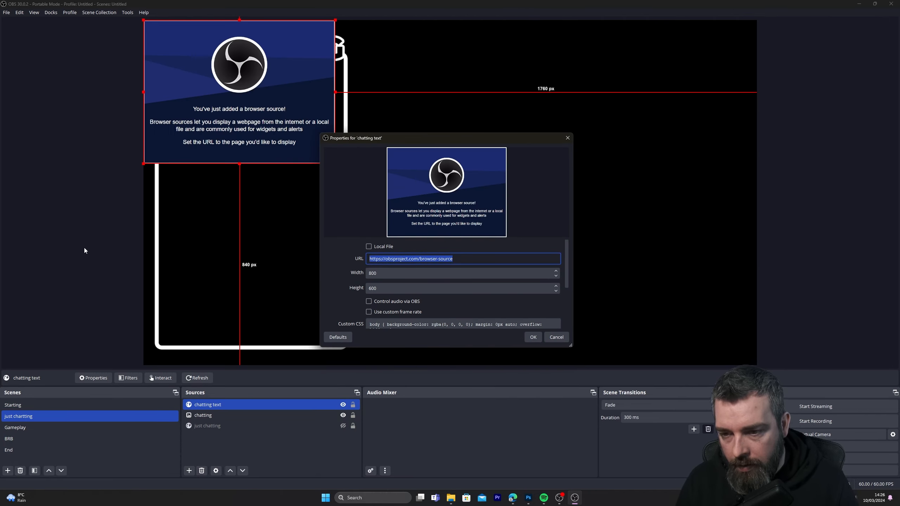
pyautogui.hotkey('ctrl', 'v')
pyautogui.press('Tab')
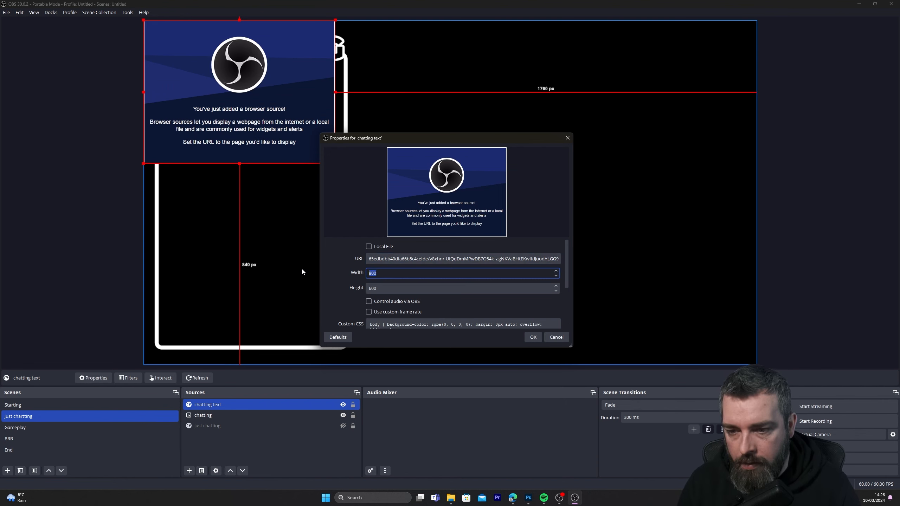
# Set the chatting text browser source to a width of 1920 and a height of 1080
pyautogui.write('1080')
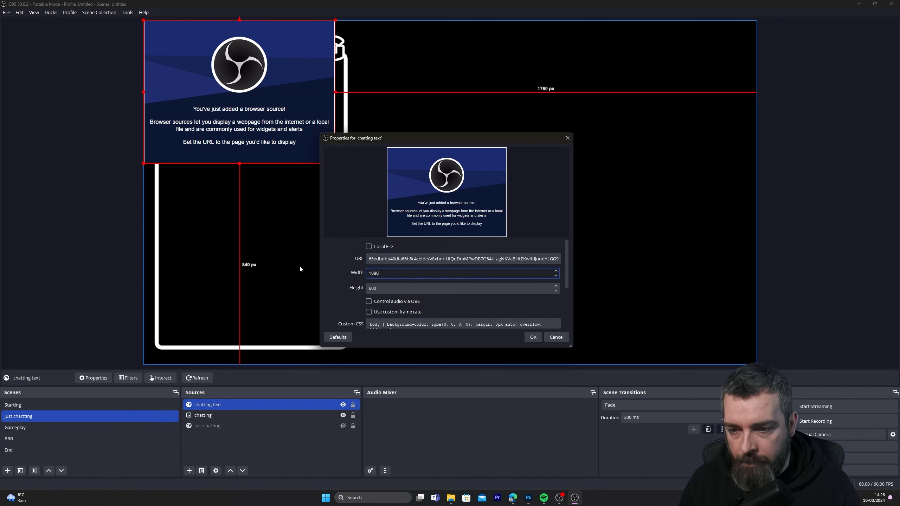
pyautogui.press('BackSpace')
pyautogui.press('BackSpace')
pyautogui.press('BackSpace')
pyautogui.press('BackSpace')
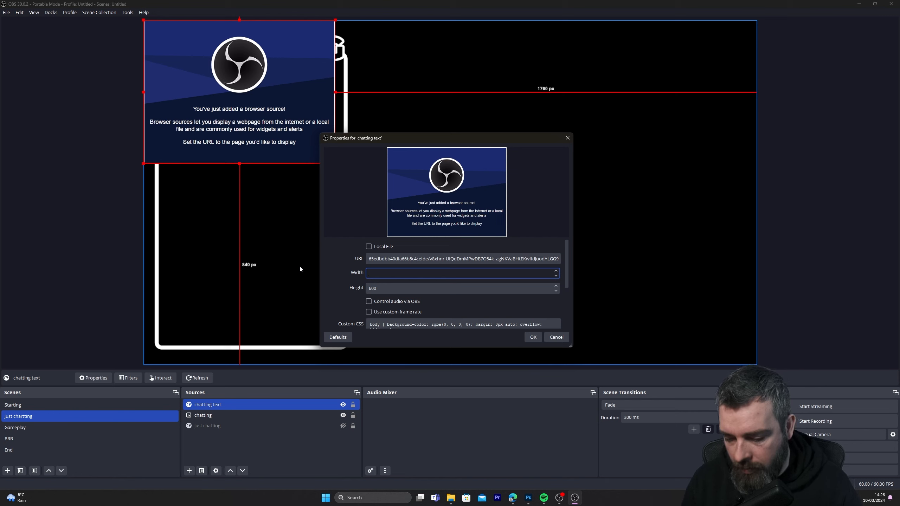
pyautogui.write('1920')
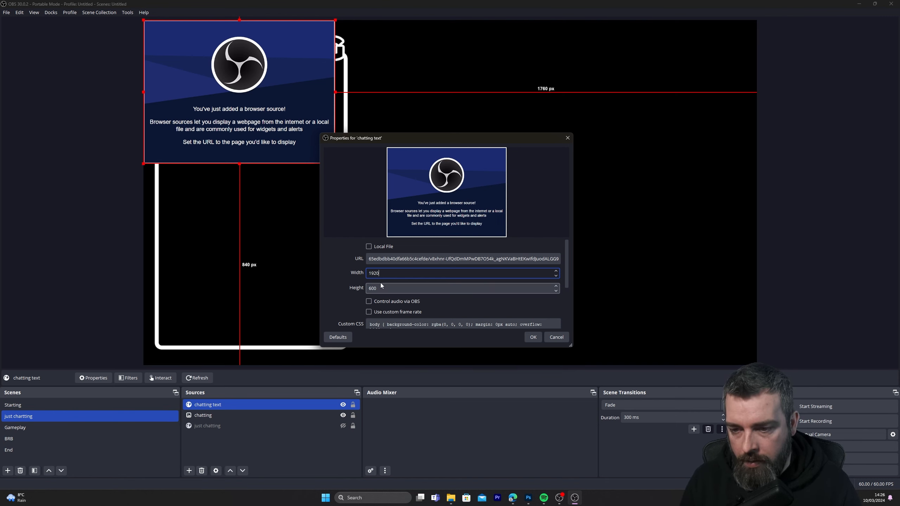
pyautogui.press('Tab')
pyautogui.write('1080')
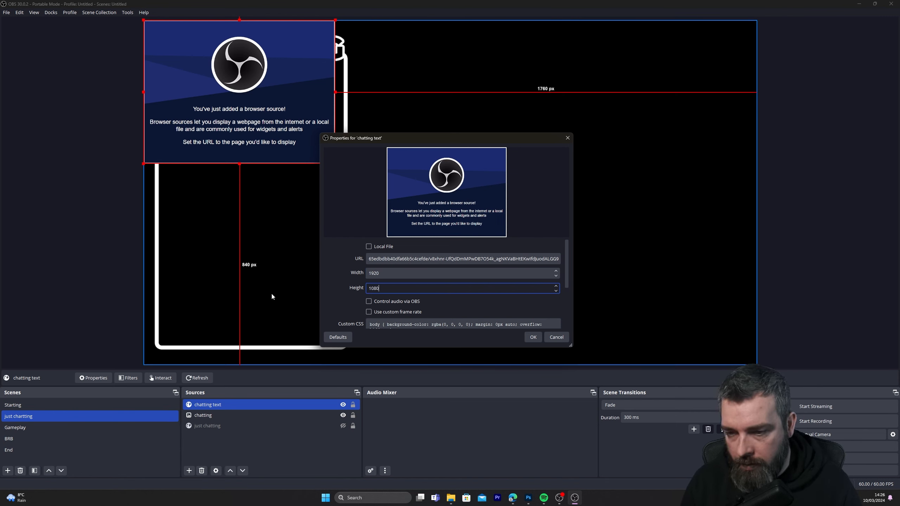
# Enable refreshing the browser when the scene becomes active and apply the chatting text source properties
pyautogui.scroll(-3, 418, 245)
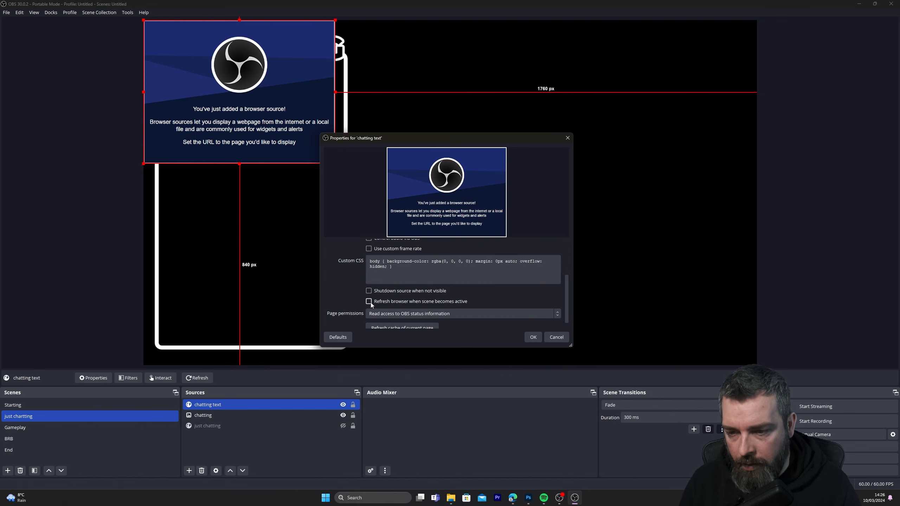
pyautogui.click(369, 302)
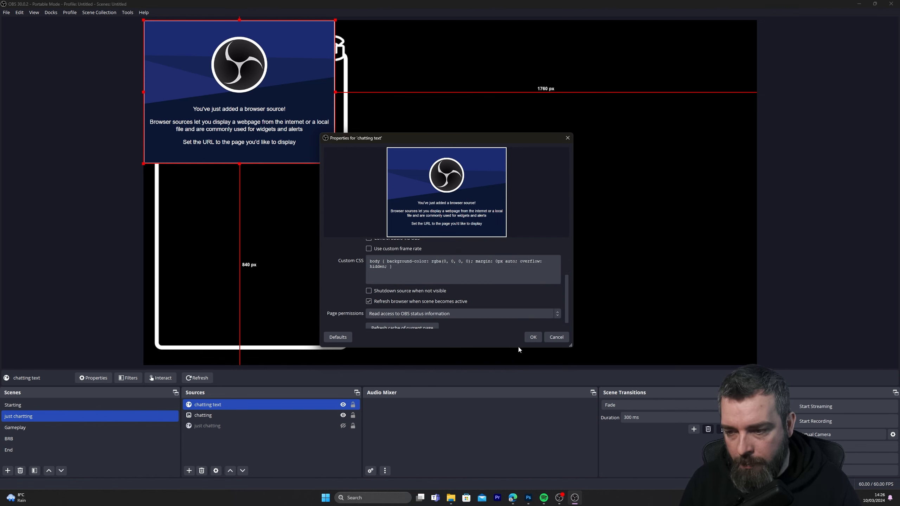
pyautogui.click(531, 337)
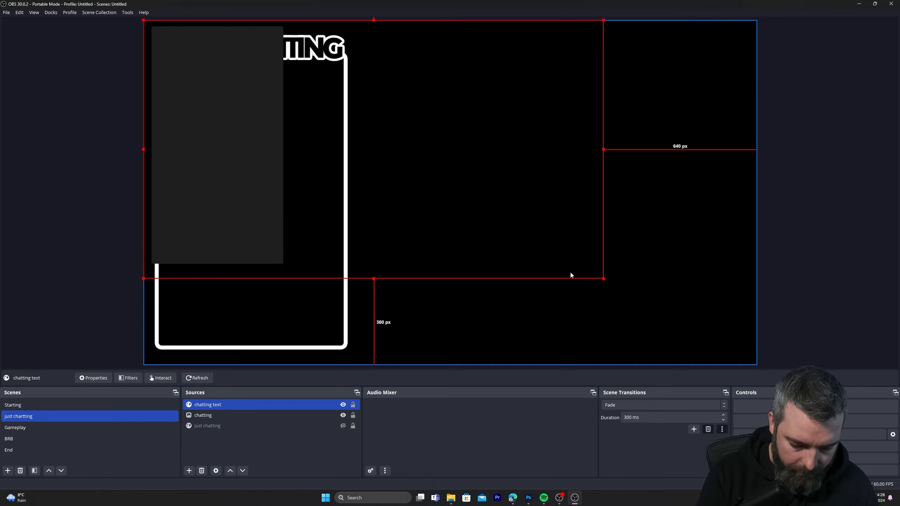
# Fit the chatting text source to the full screen and shift it about 22 px right and 17 px down over the chat box
pyautogui.hotkey('ctrl', 'f')
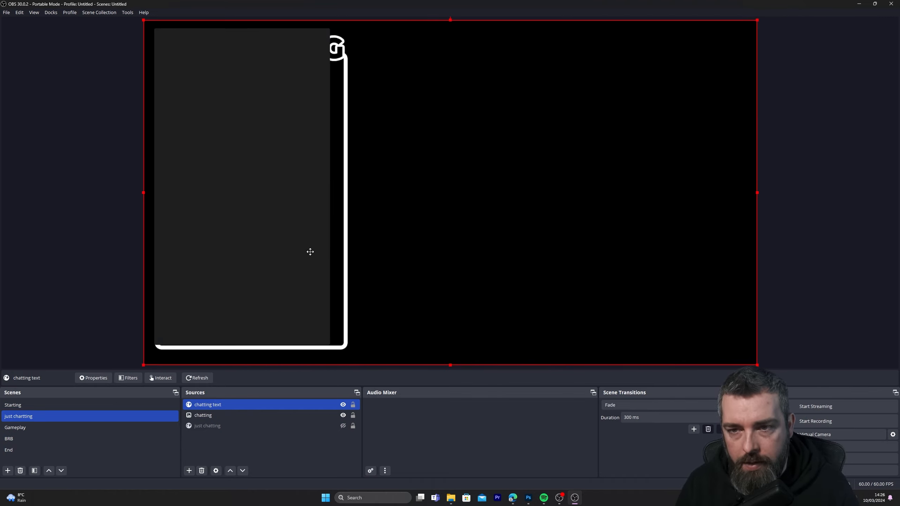
pyautogui.moveTo(310, 252)
pyautogui.mouseDown()
pyautogui.moveTo(319, 257)
pyautogui.moveTo(311, 255)
pyautogui.mouseUp()
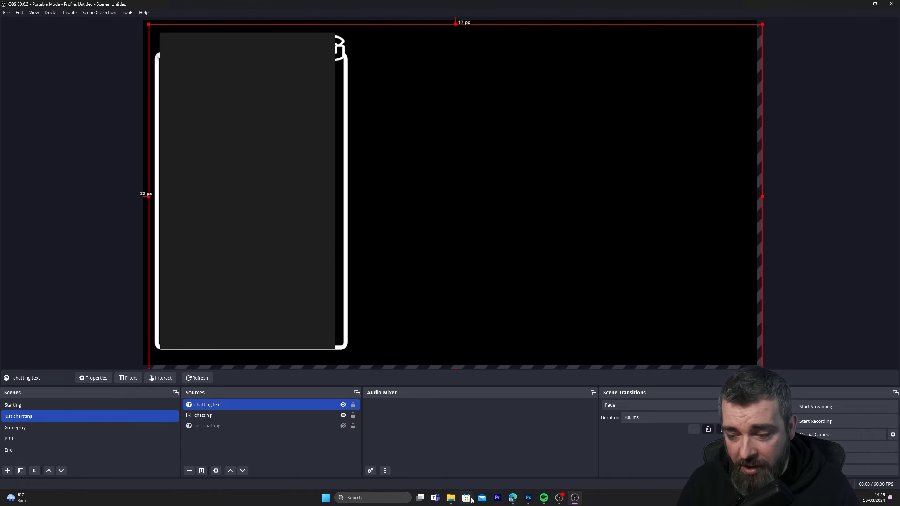
# Switch to StreamElements, set the theme of Your stream's chat 1 to Custom, and save the overlay
pyautogui.moveTo(512, 500)
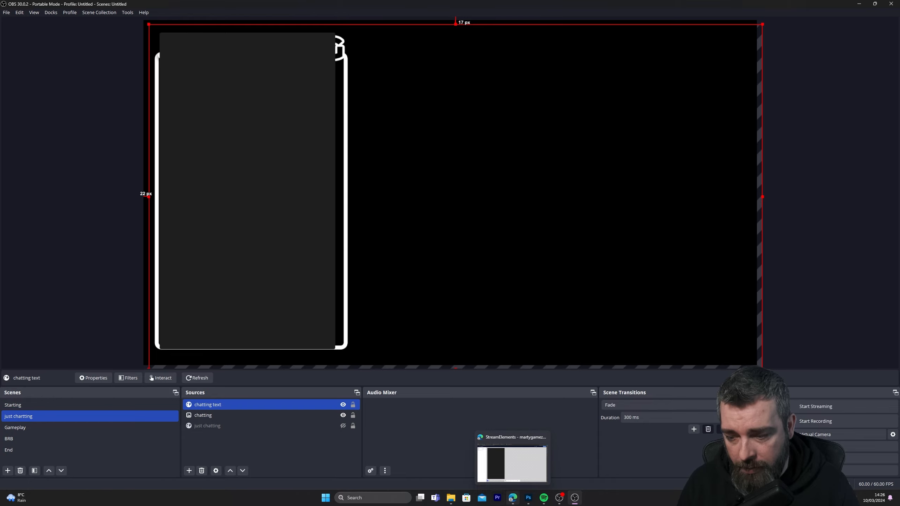
pyautogui.click(512, 497)
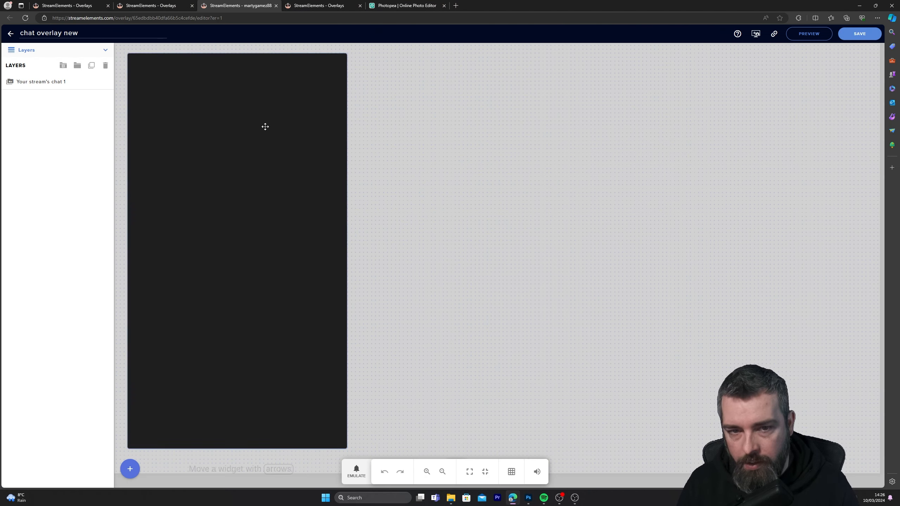
pyautogui.click(52, 82)
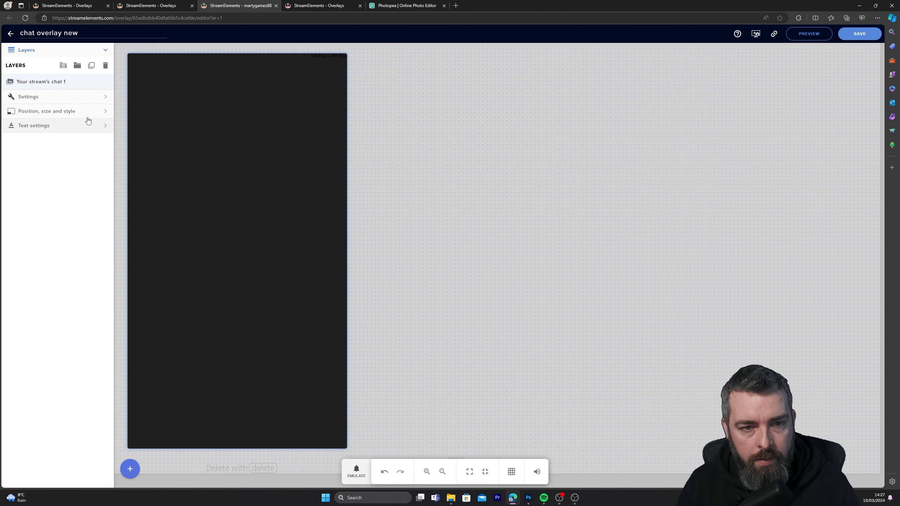
pyautogui.click(89, 97)
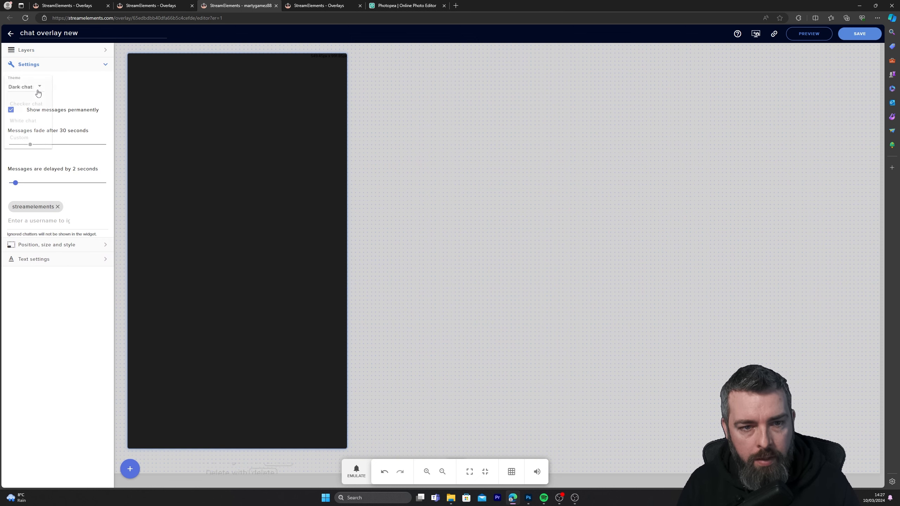
pyautogui.click(38, 90)
pyautogui.click(20, 140)
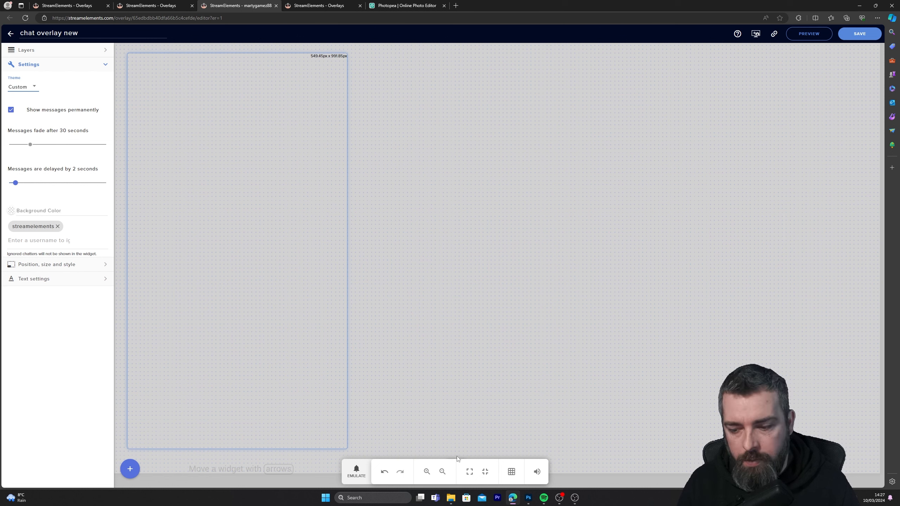
pyautogui.click(859, 34)
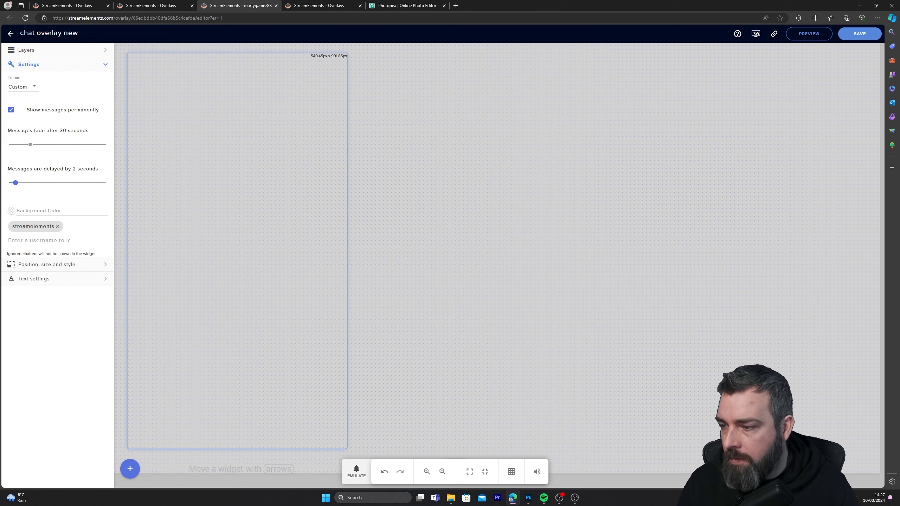
# Return to OBS and deselect the chatting text source
pyautogui.click(575, 498)
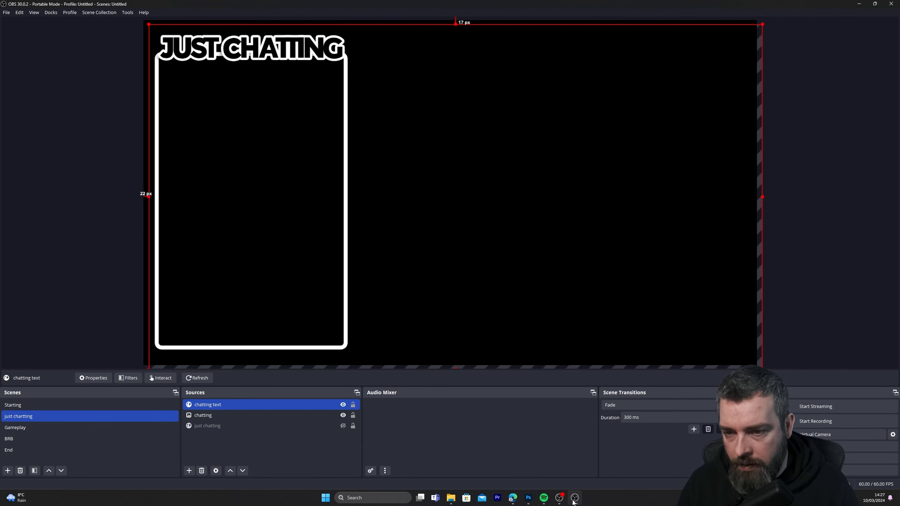
pyautogui.click(212, 206)
pyautogui.click(106, 227)
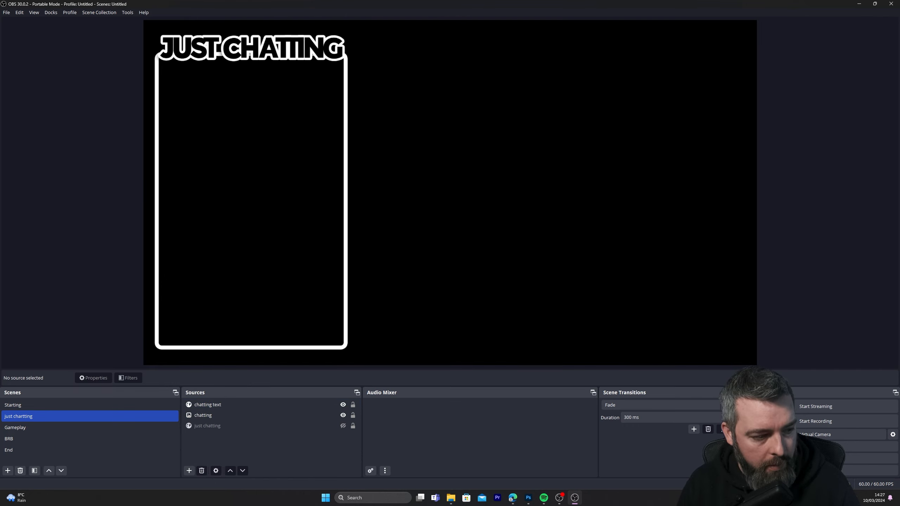